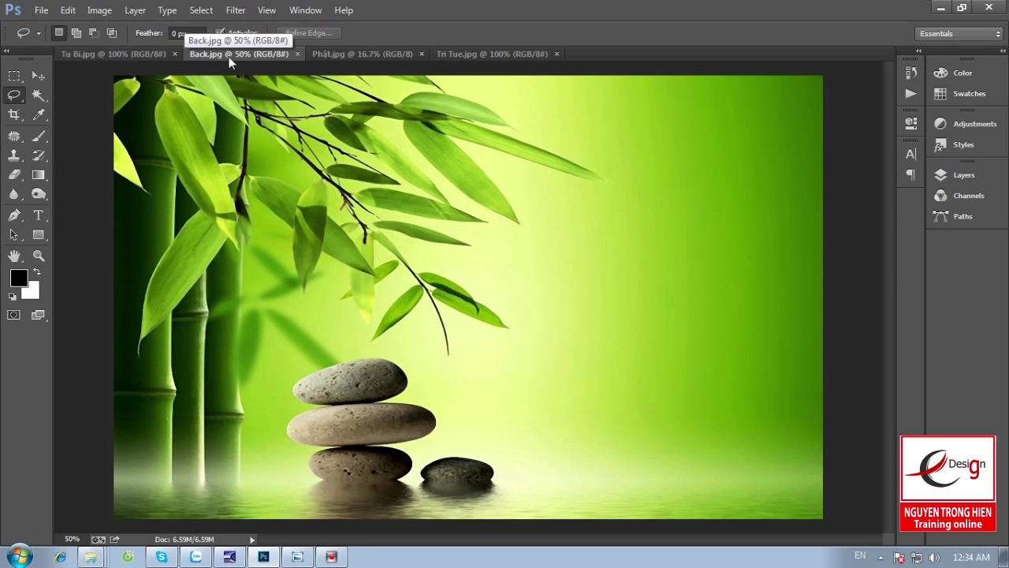
Step: Review Phật.jpg, Tu Bi.jpg and Tri Tue.jpg, then return to Back.jpg with its Layers panel shown
left_click(382, 53)
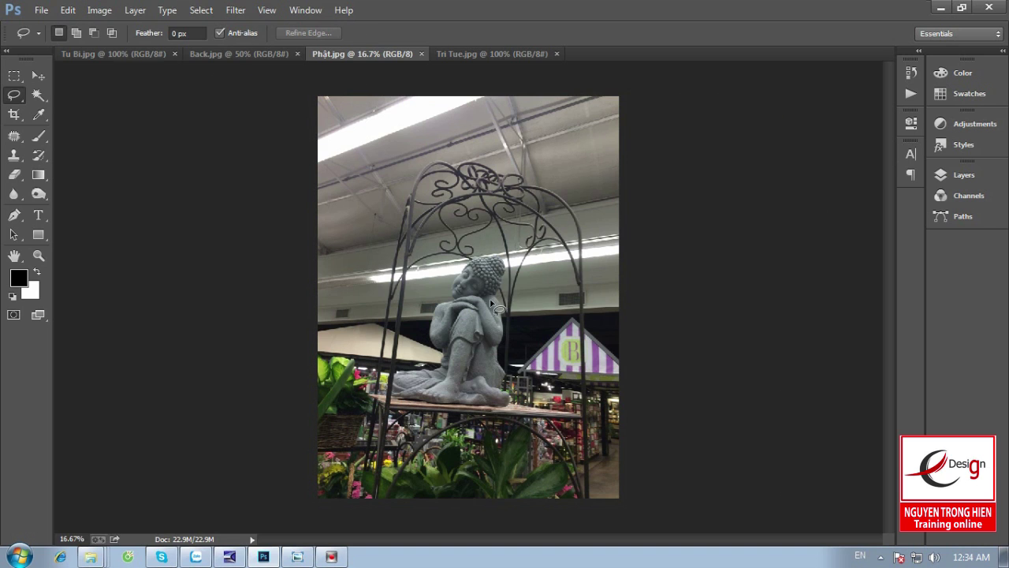
left_click(237, 54)
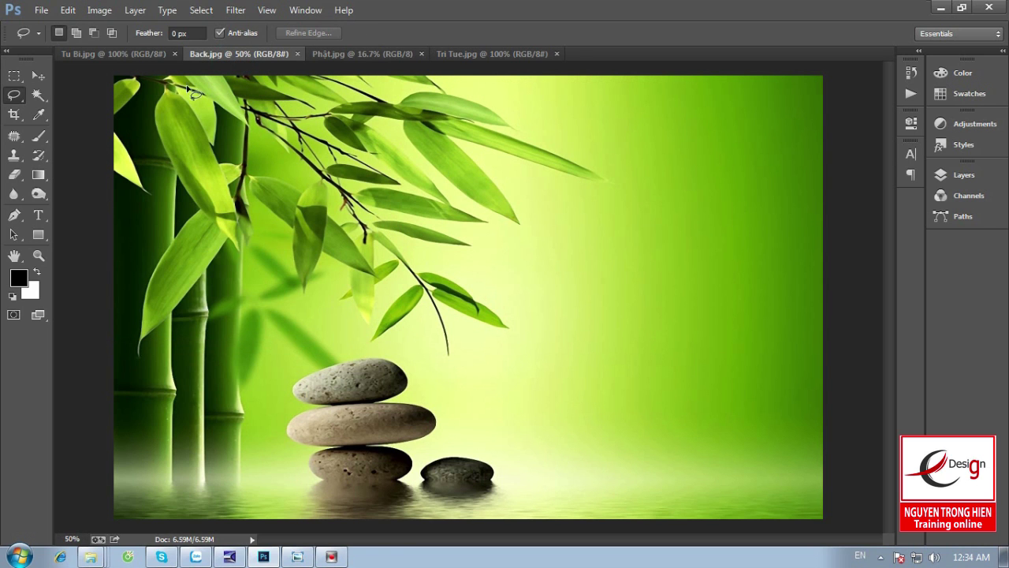
left_click(130, 54)
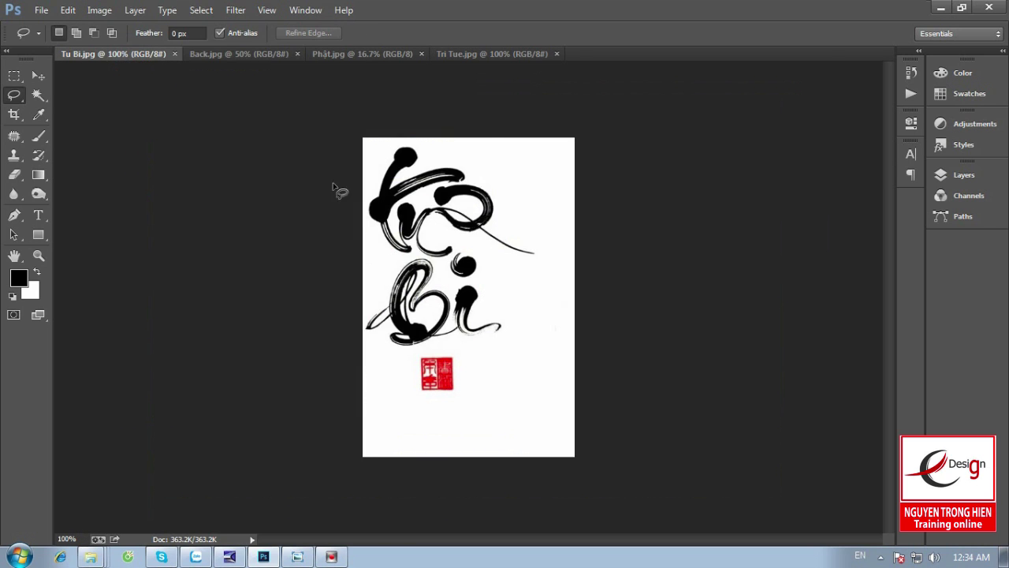
left_click(458, 54)
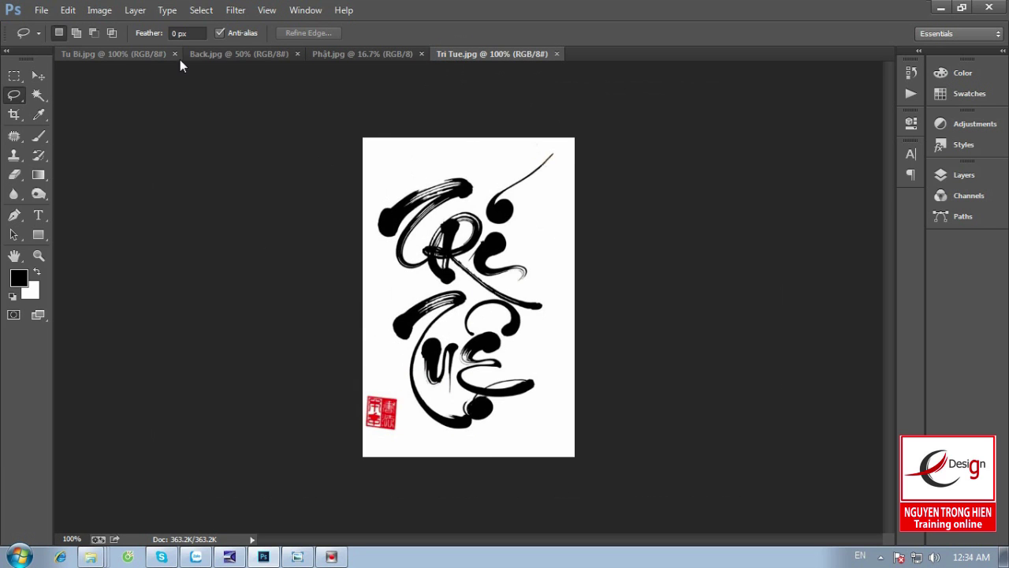
left_click(236, 54)
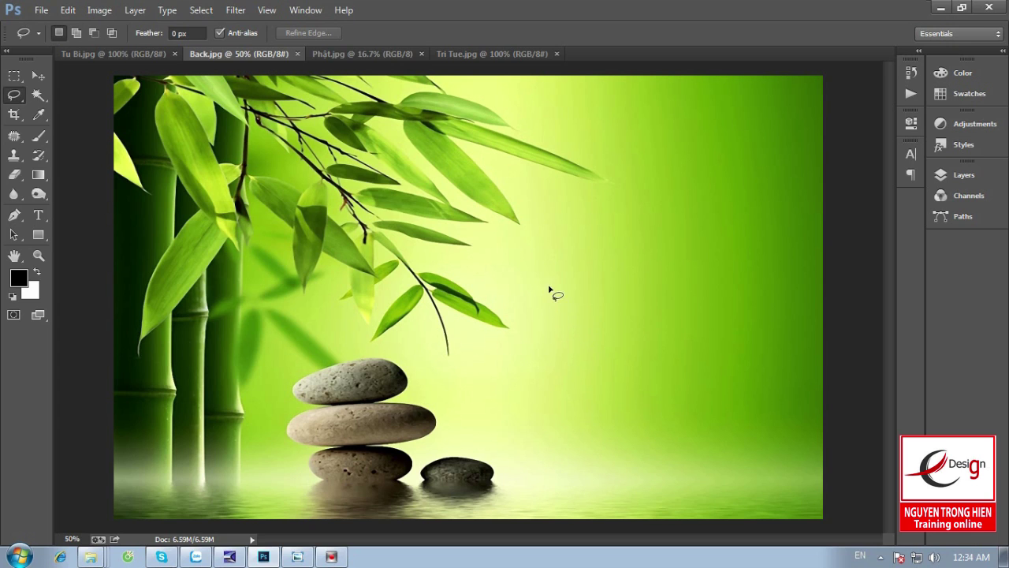
left_click(966, 178)
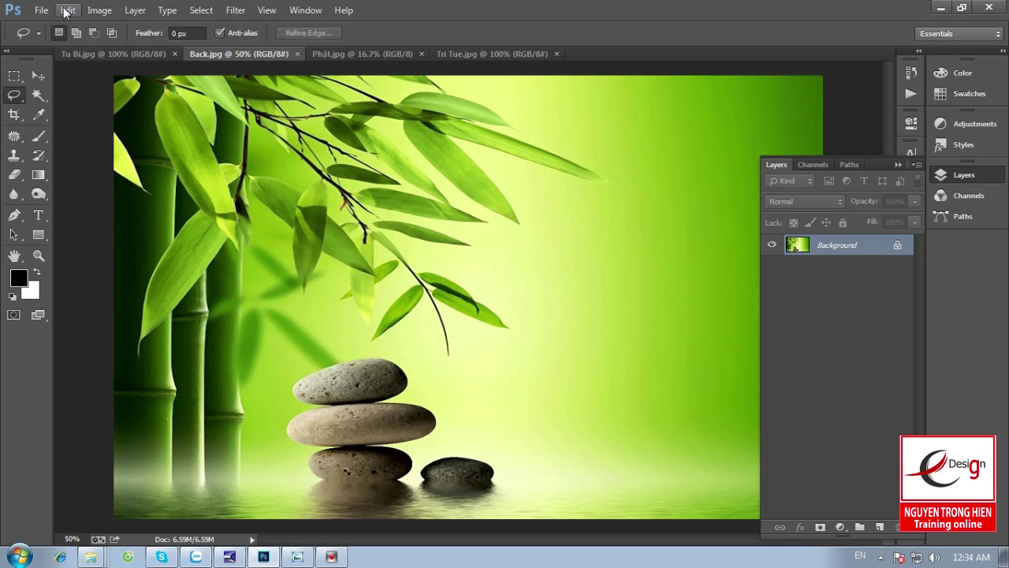
Step: Copy the bamboo background onto a new Layer 1 and start Free Transform on it
left_click(136, 11)
mouse_move(158, 26)
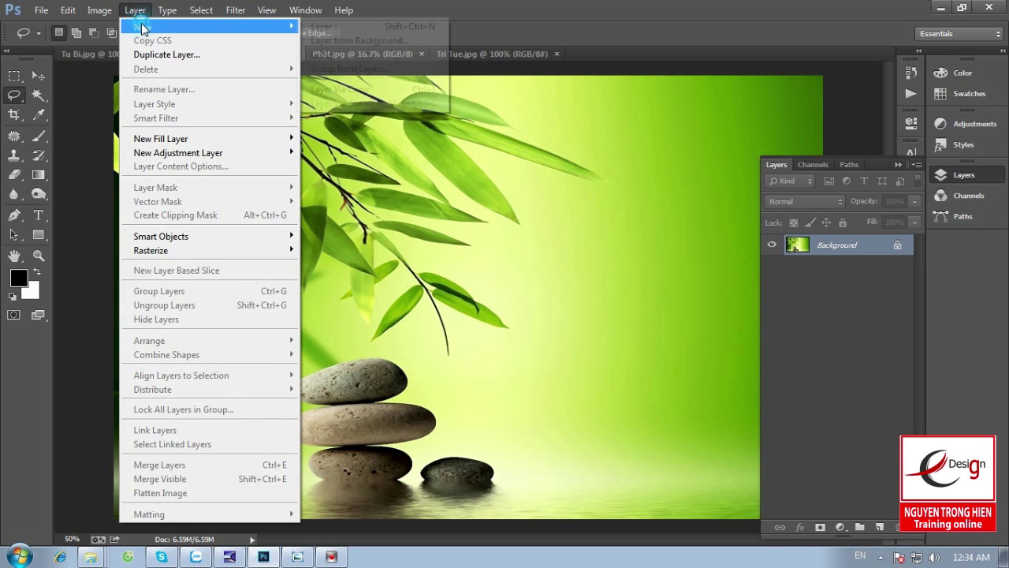
left_click(342, 90)
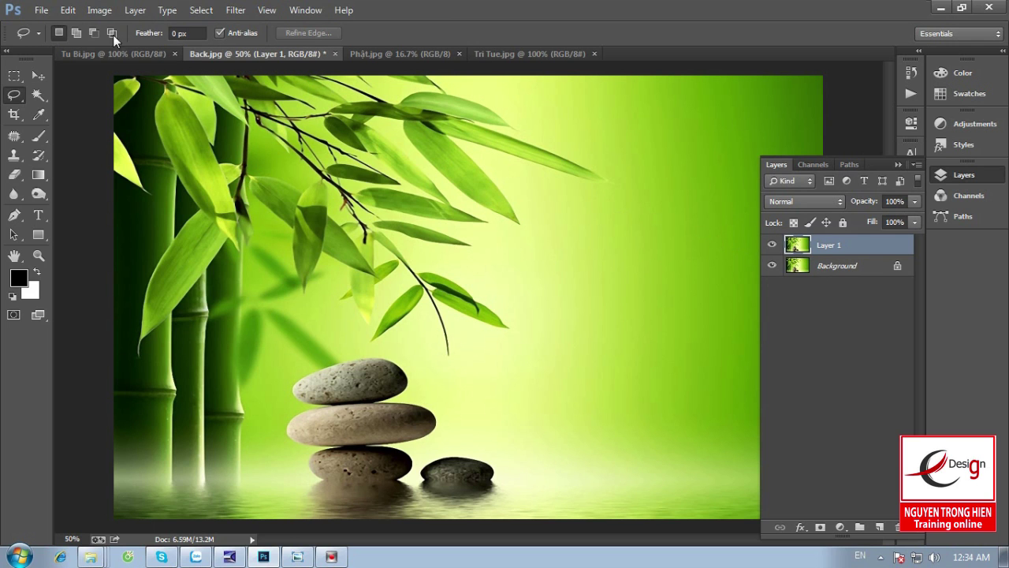
left_click(67, 11)
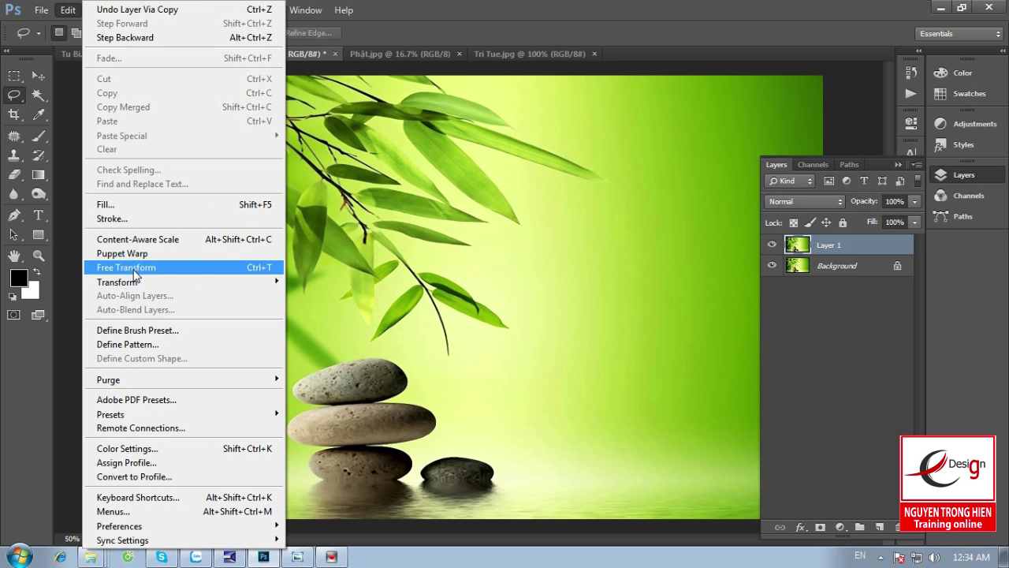
left_click(136, 275)
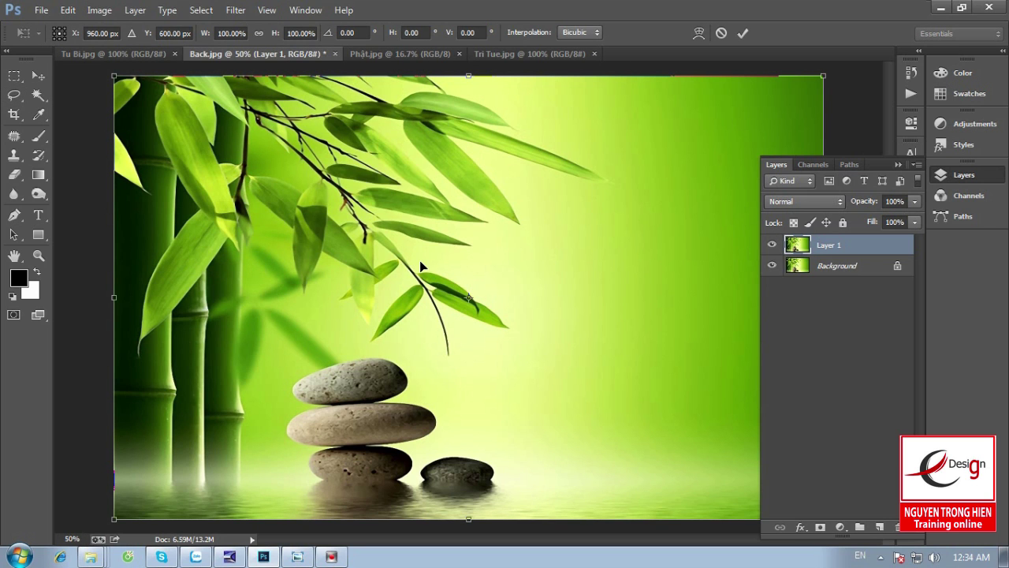
Step: Flip Layer 1 horizontally so the bamboo and stones sit at the right, and commit
right_click(205, 257)
left_click(246, 206)
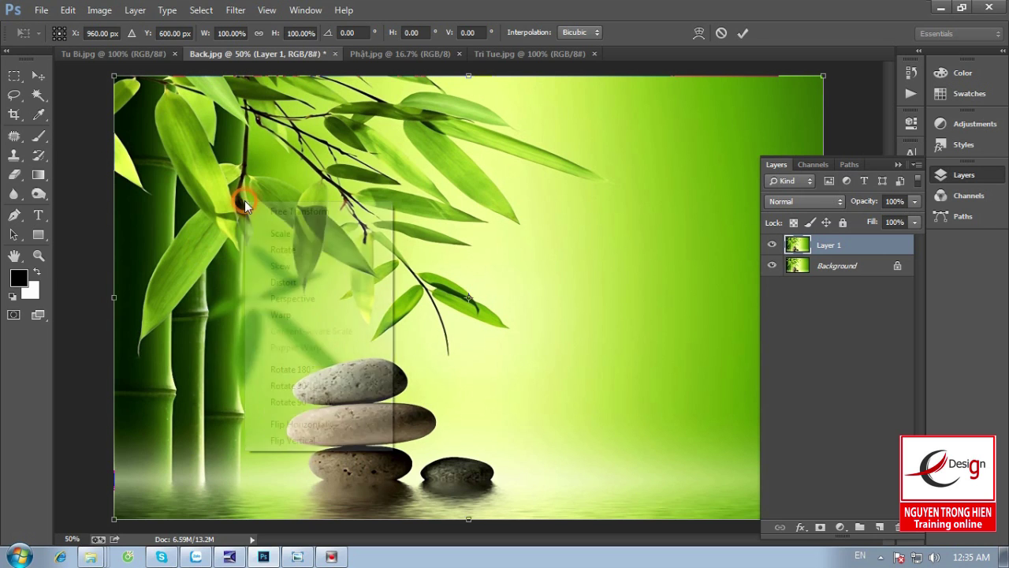
right_click(411, 174)
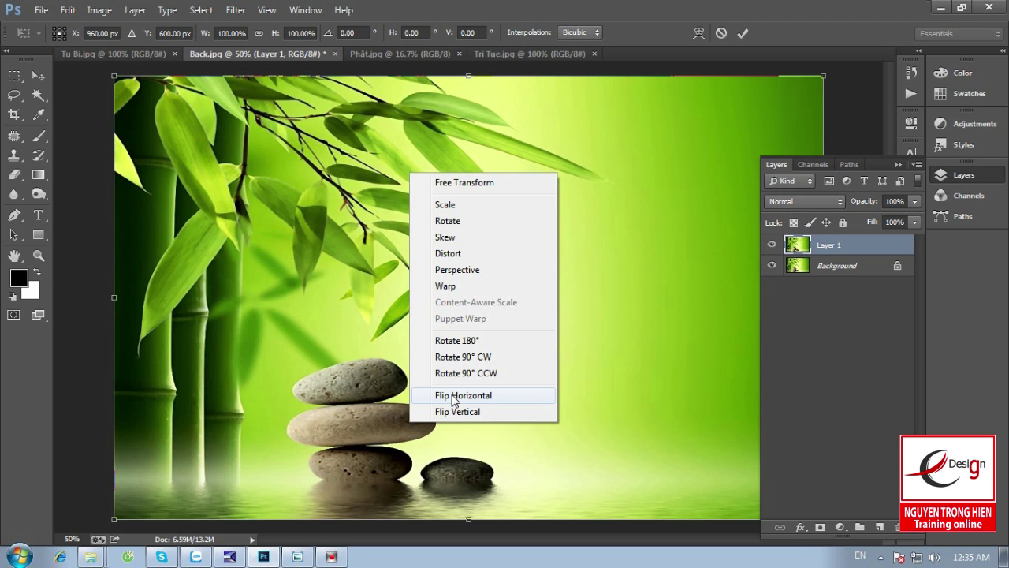
left_click(454, 400)
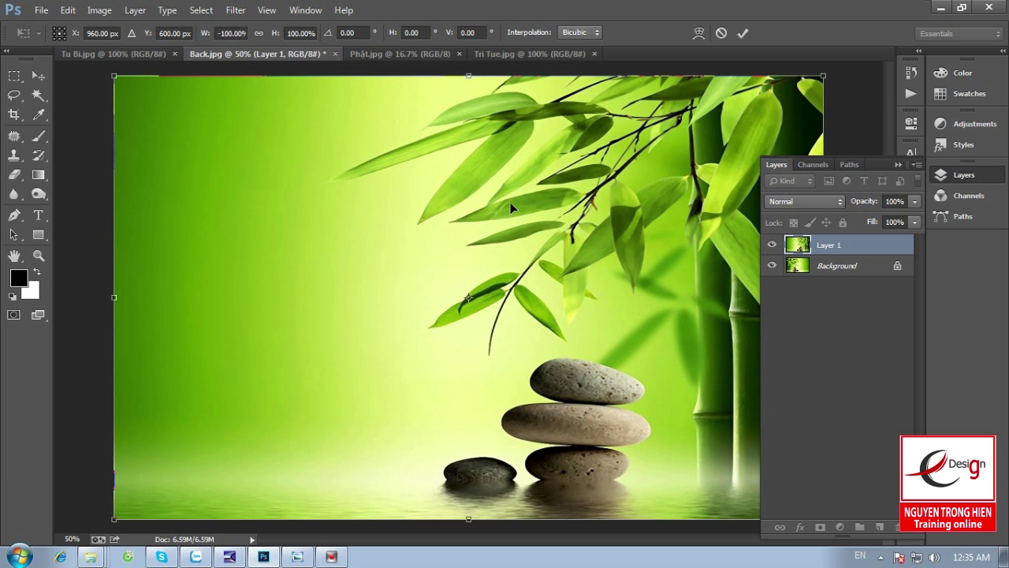
key("Return")
key("l")
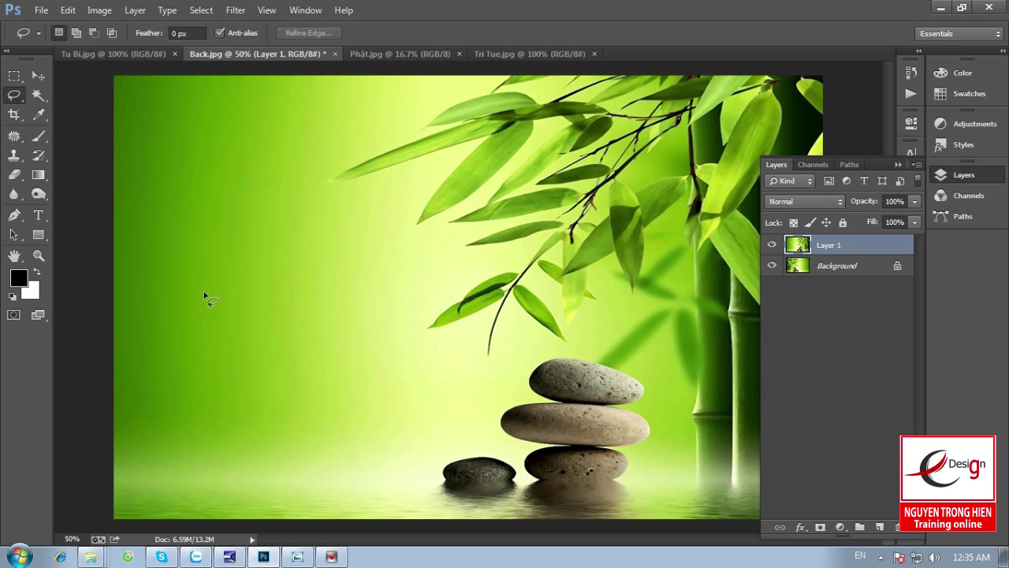
left_click(14, 75)
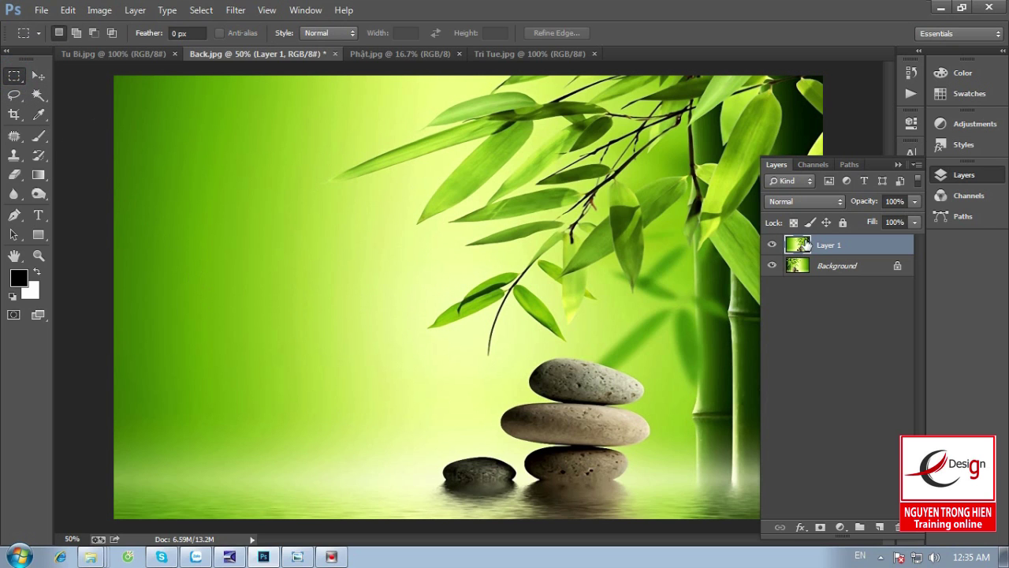
Step: Select the bottom strip of the canvas and fill it with white on a new Layer 2
left_click(899, 166)
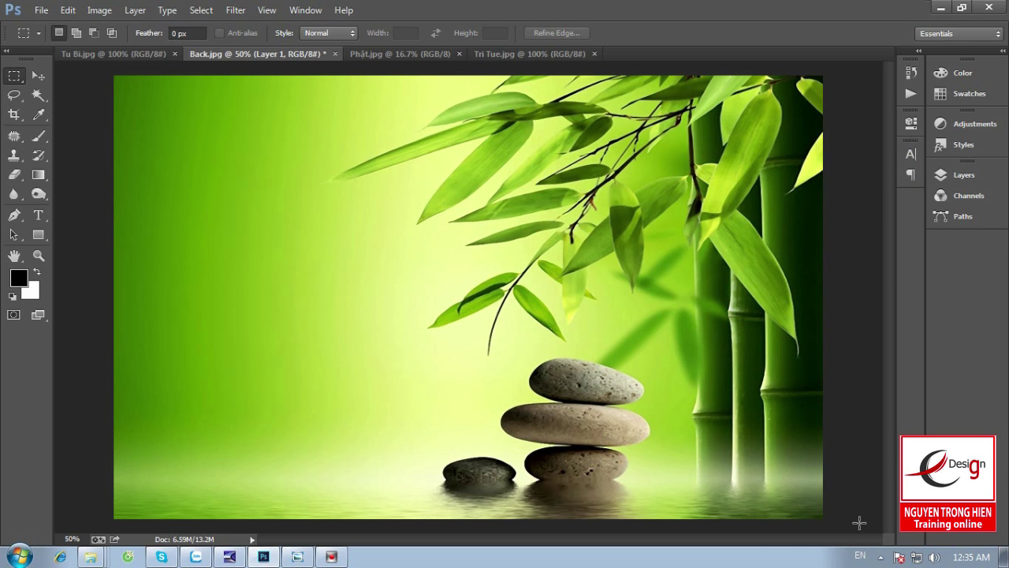
left_click_drag(860, 522, 89, 430)
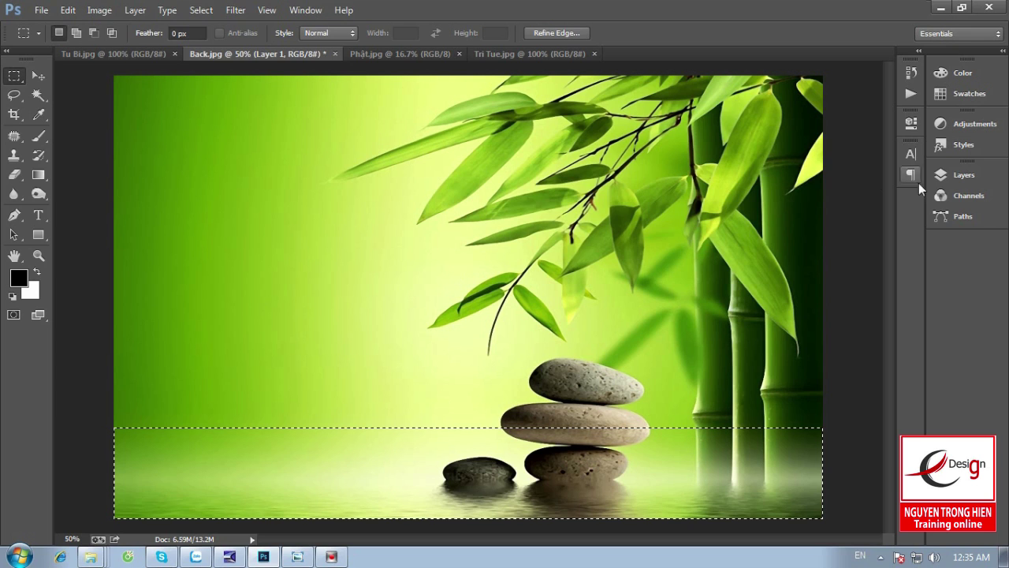
left_click(959, 175)
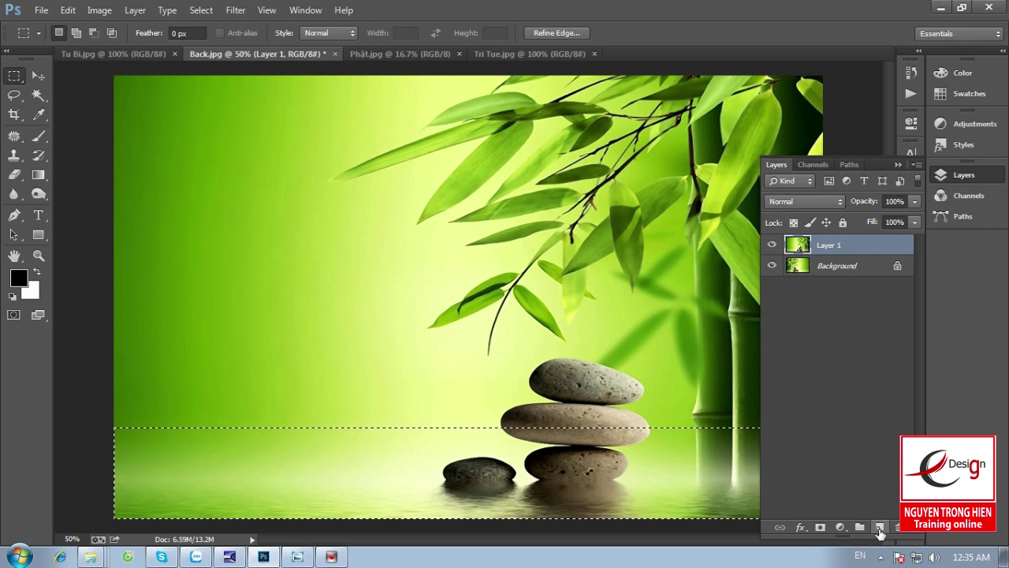
left_click(879, 526)
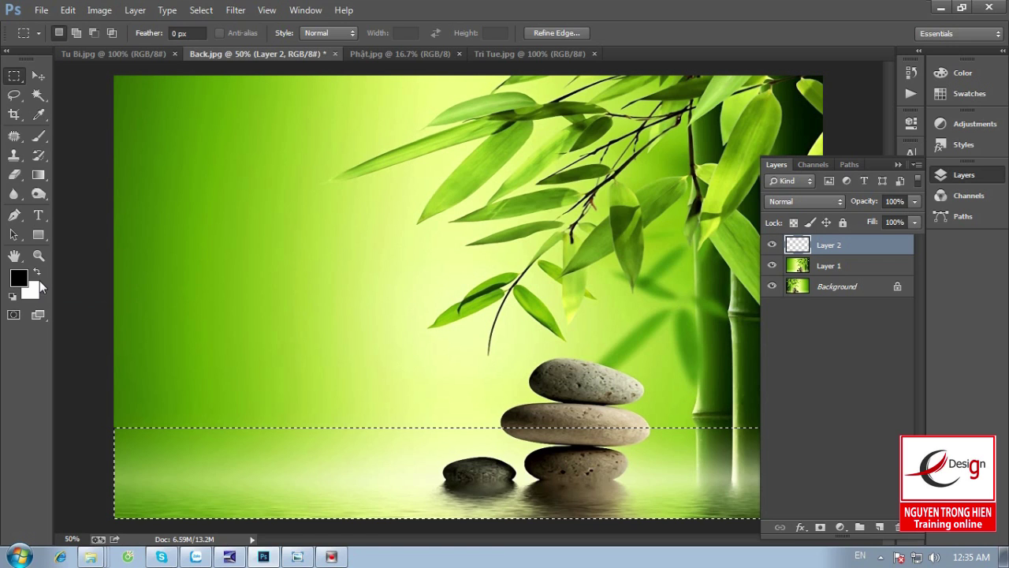
key("ctrl+BackSpace")
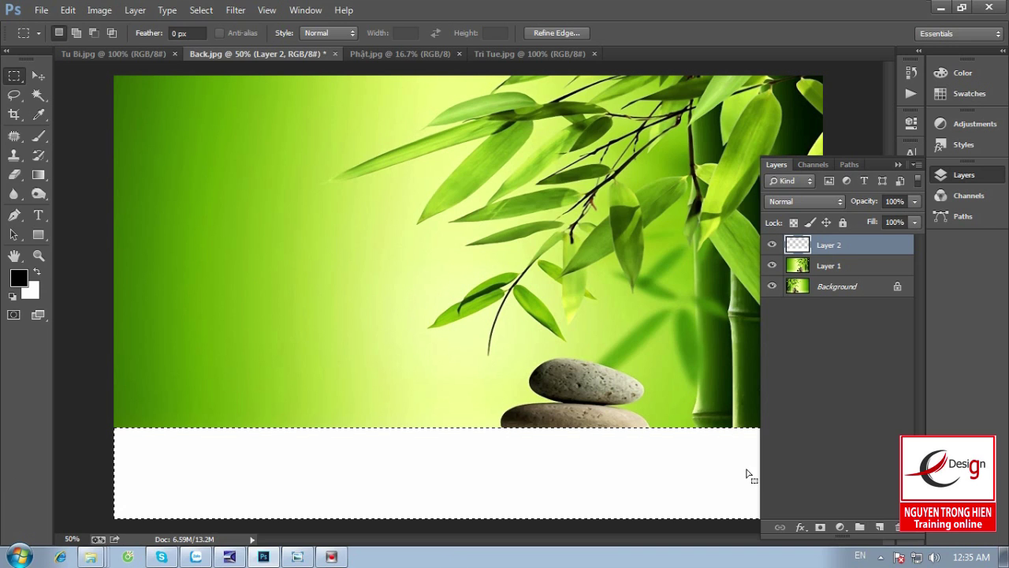
left_click(822, 527)
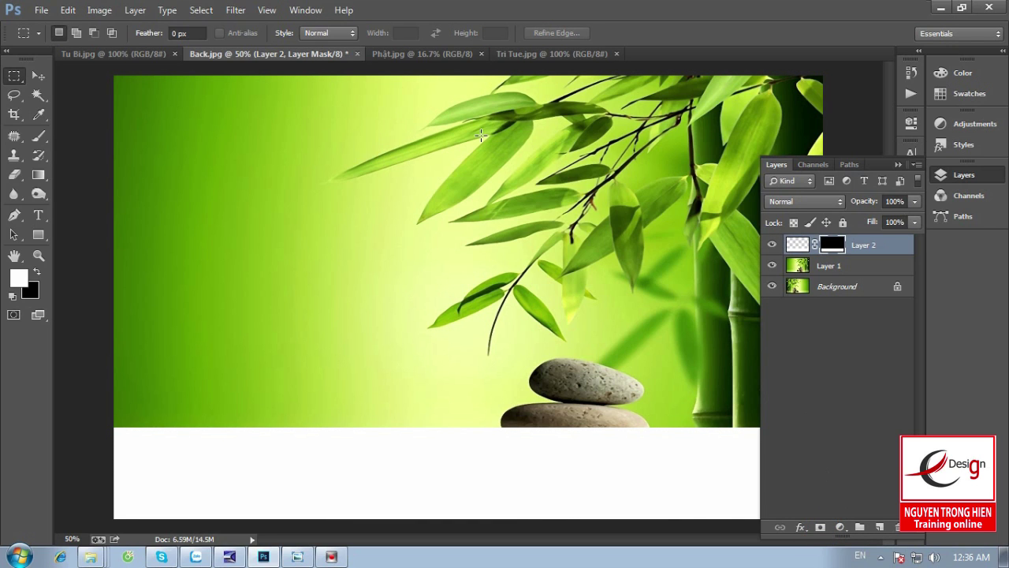
Step: Set up the Gradient tool with the Foreground to Background preset in Linear mode
left_click(43, 177)
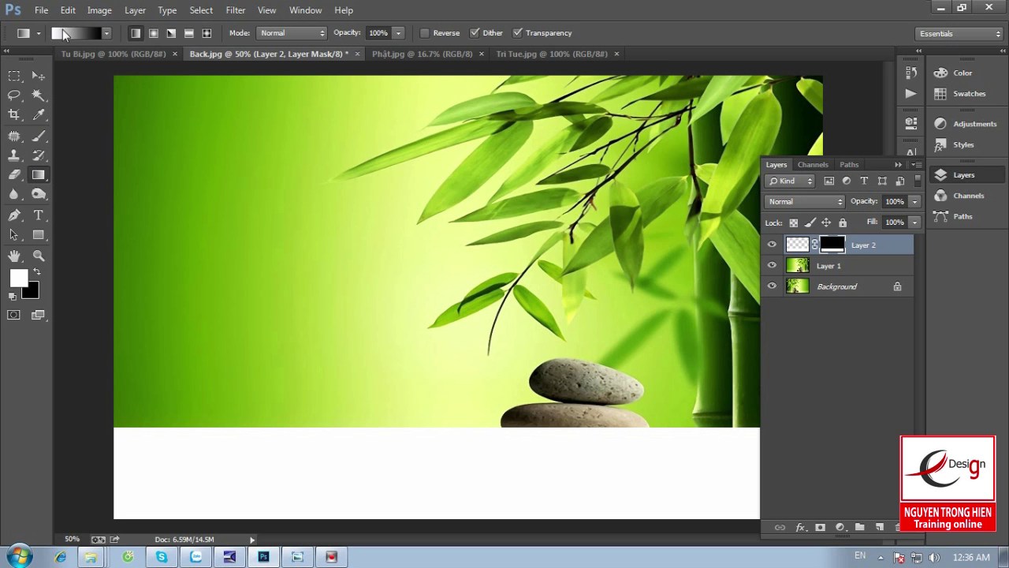
left_click(71, 34)
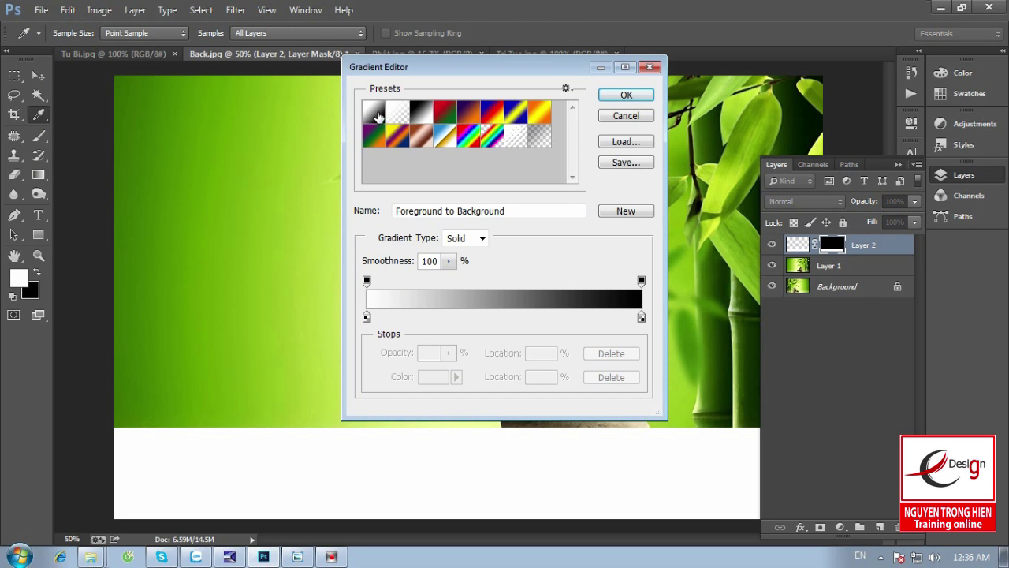
double_click(377, 116)
left_click(658, 187)
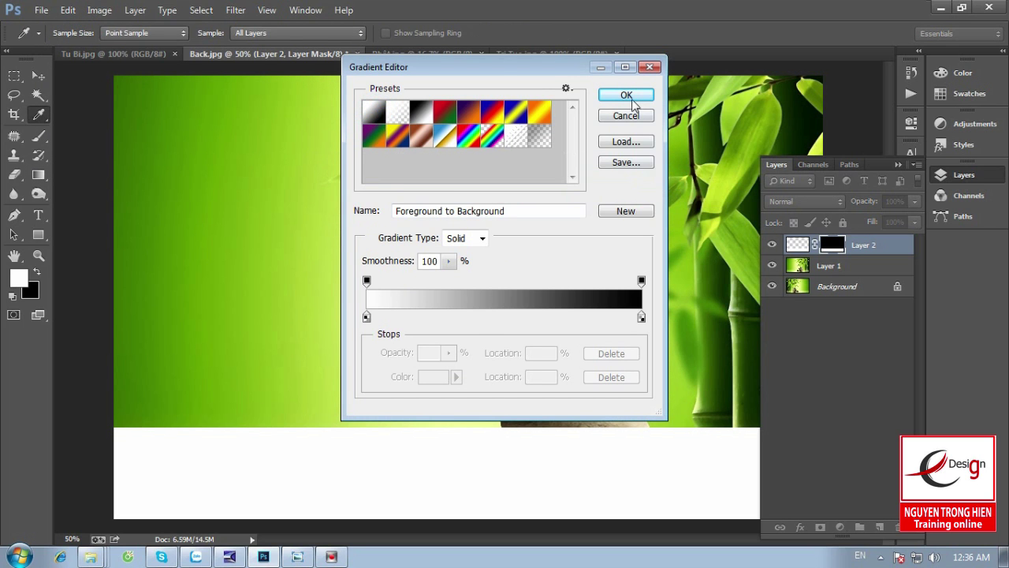
left_click(631, 98)
left_click(136, 35)
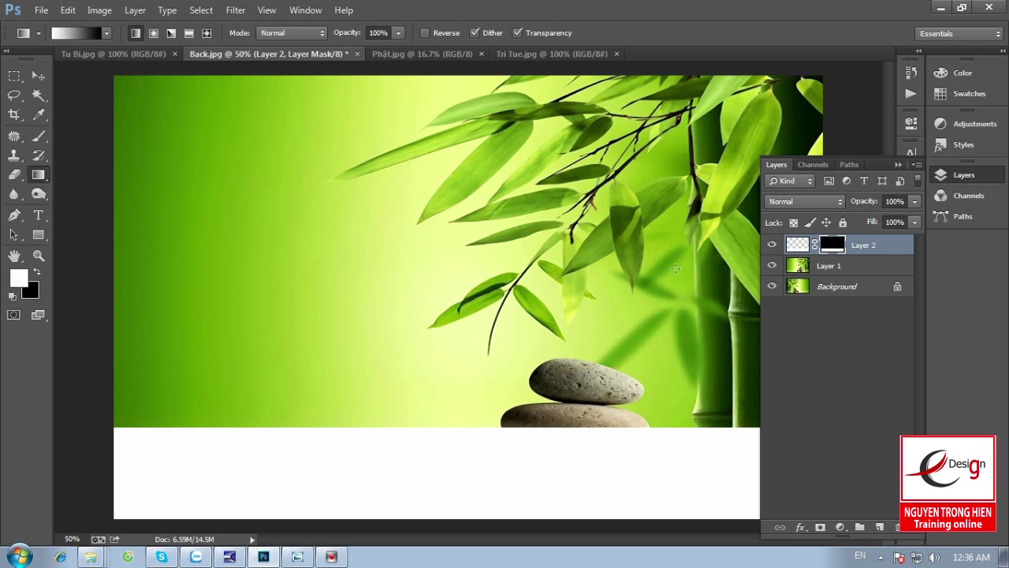
Step: Drag the gradient upward across the bottom so the white strip fades into the stones
left_click_drag(447, 493, 446, 423)
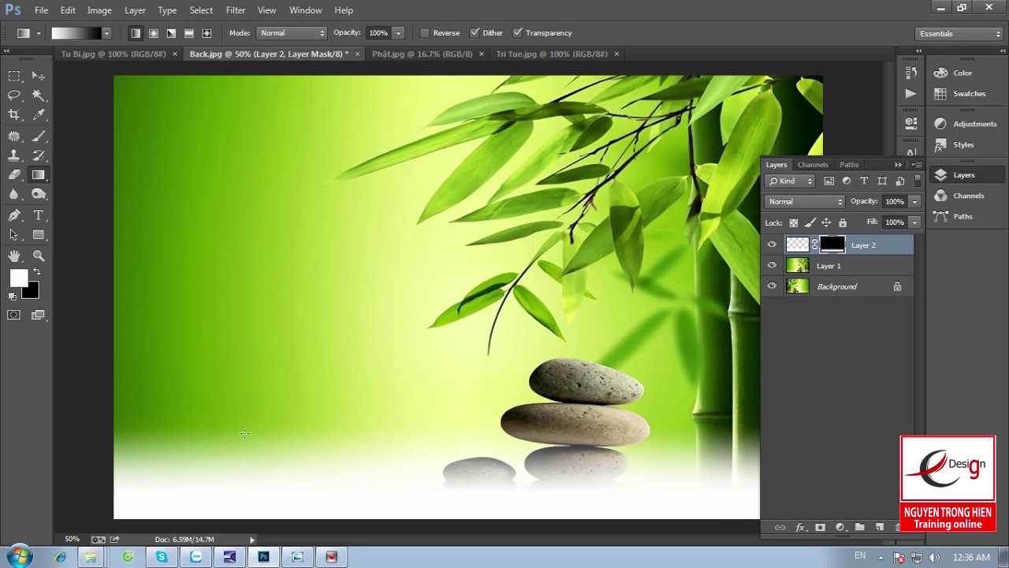
left_click(772, 245)
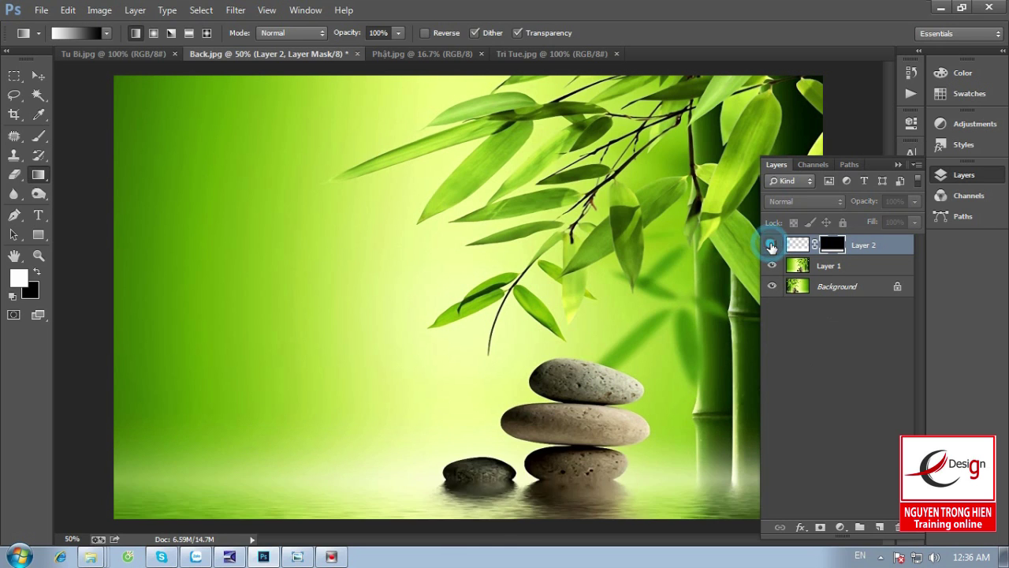
left_click(772, 246)
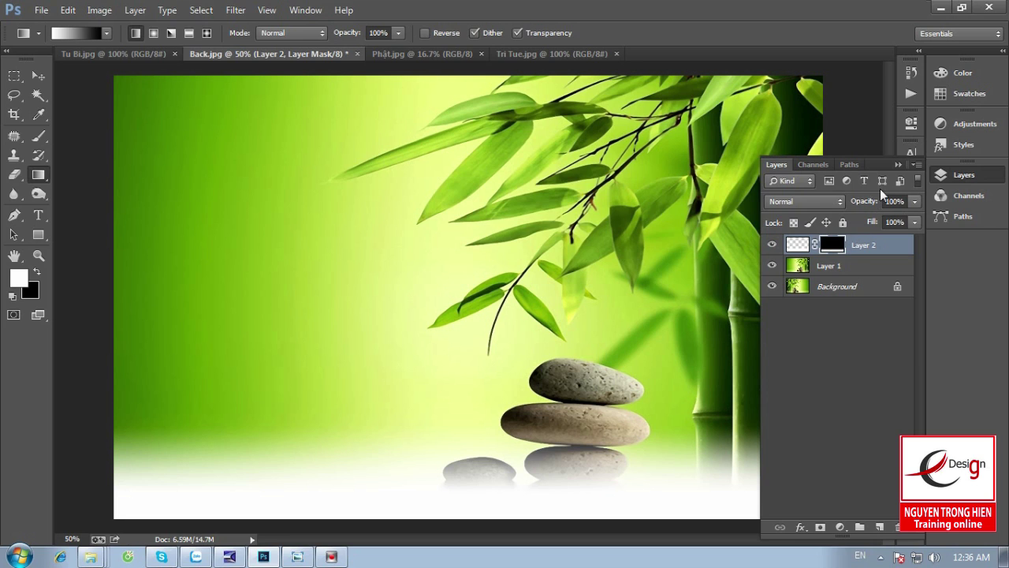
left_click(898, 165)
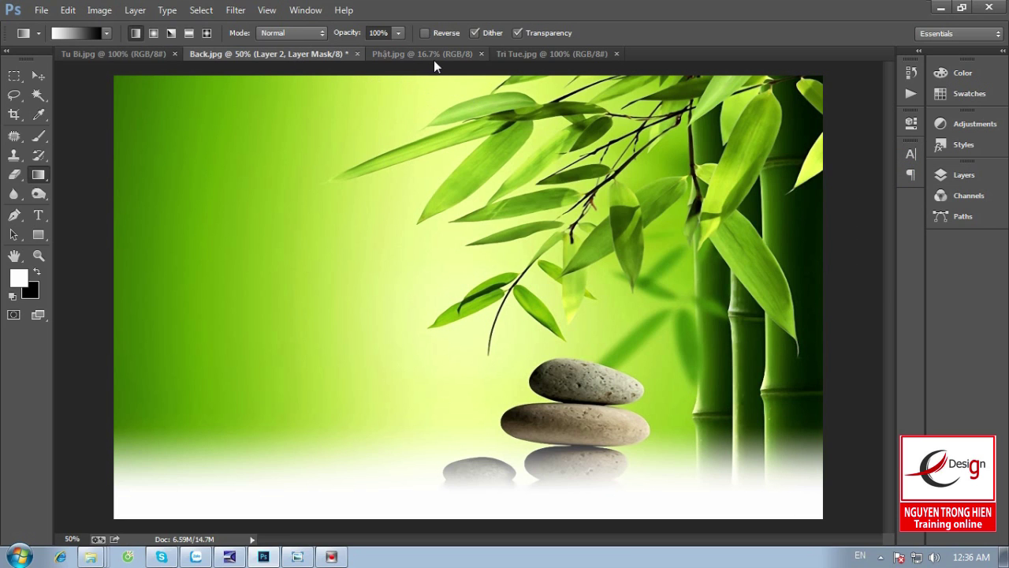
Step: Float Phật.jpg in its own window and select the Pen tool
left_click(432, 54)
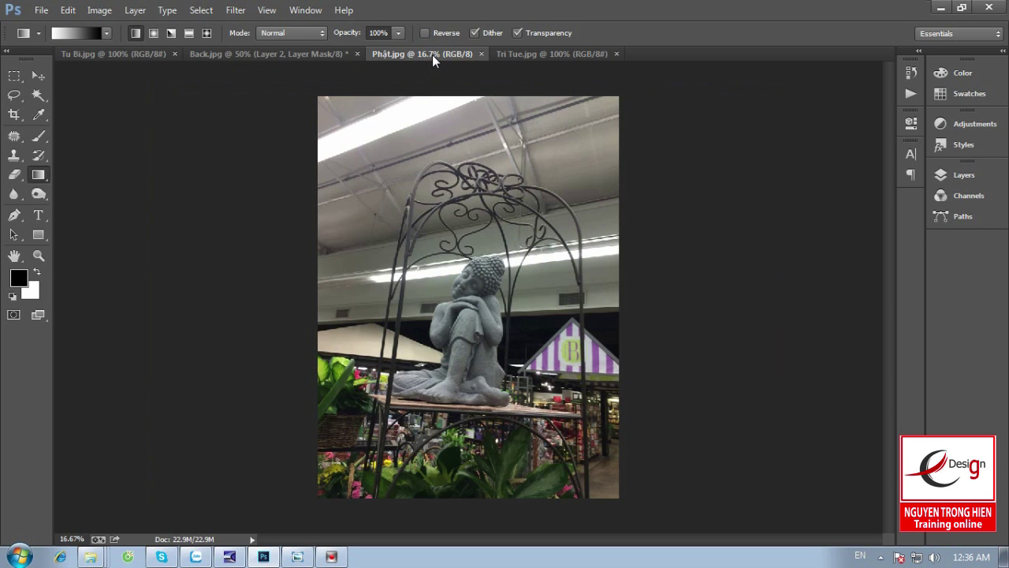
left_click_drag(433, 55, 444, 102)
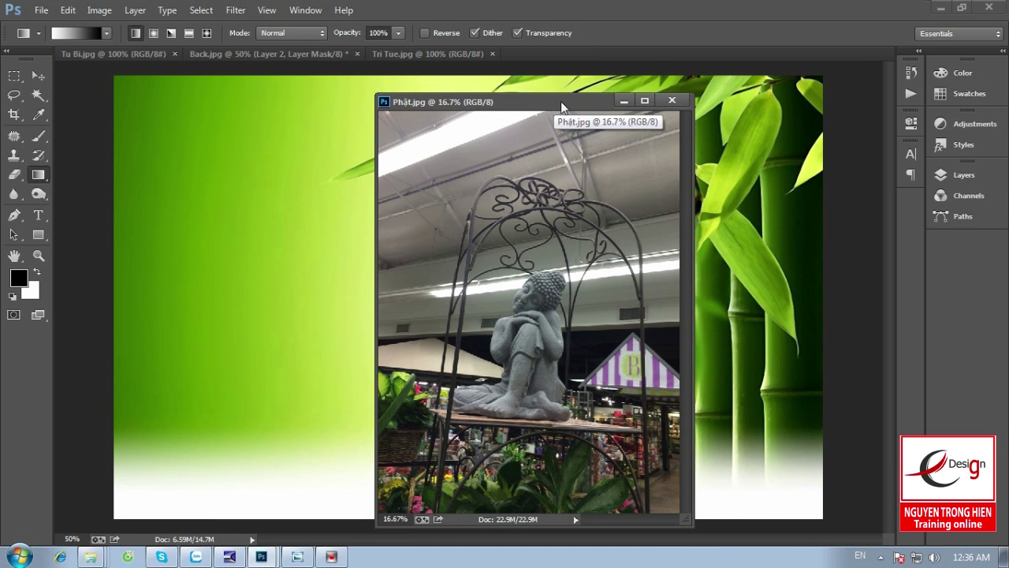
left_click_drag(561, 101, 526, 76)
scroll(531, 97, "up", 1)
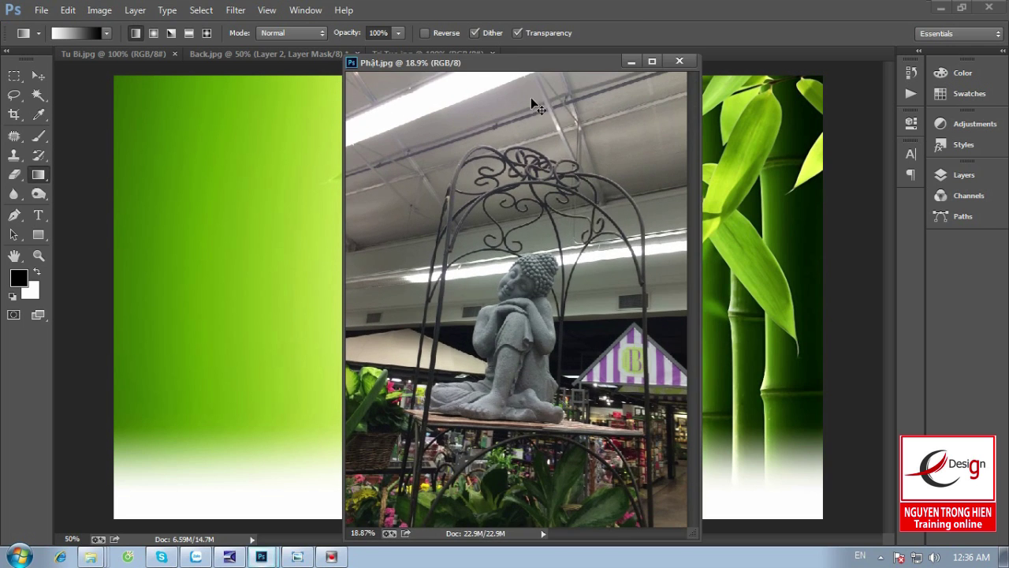
left_click(13, 215)
left_click(75, 208)
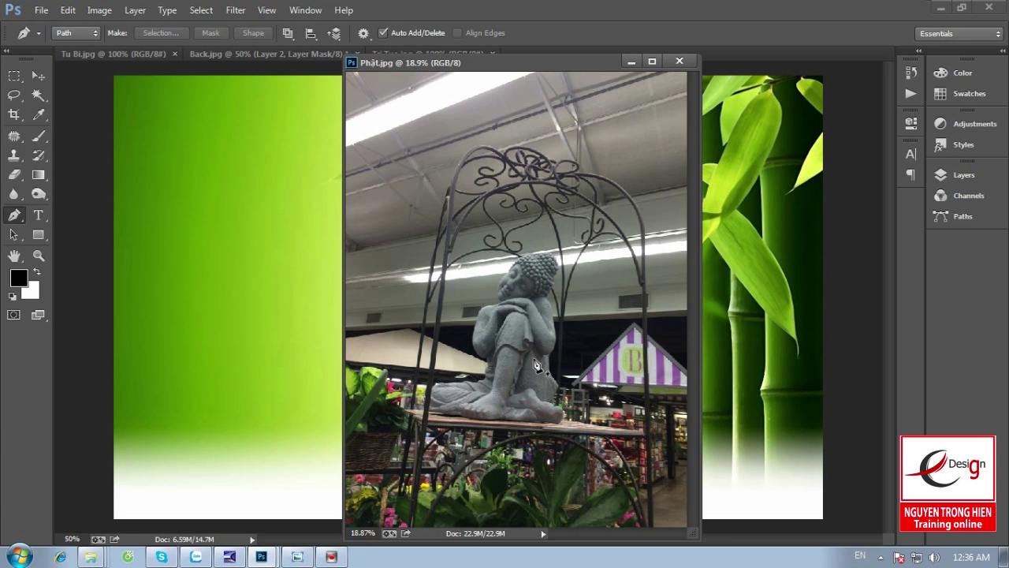
Step: In full-screen zoomed view, trace a curved path from the statue's chin over the top of its head
key("f")
key("z")
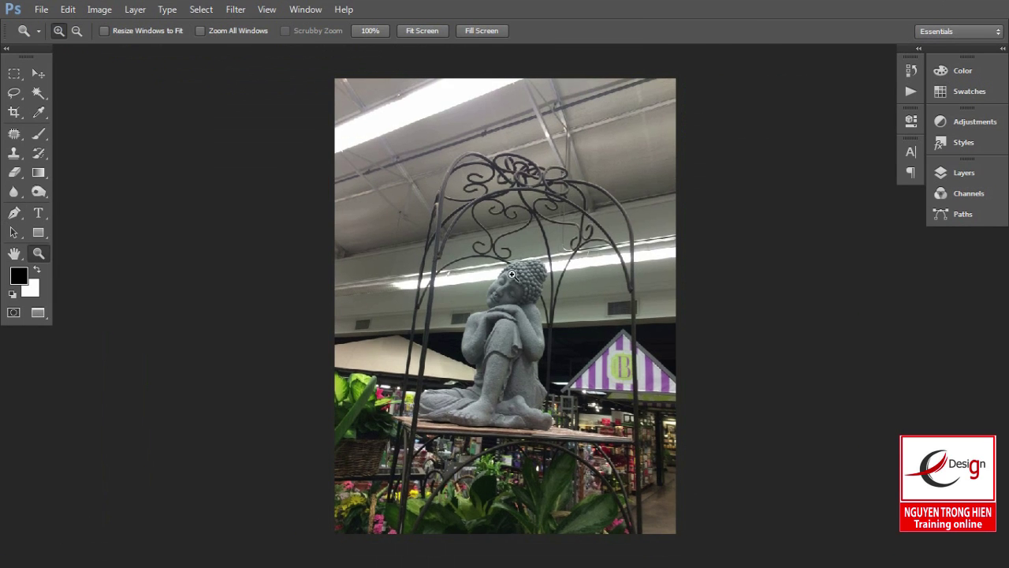
left_click(512, 273)
left_click(315, 338)
key("p")
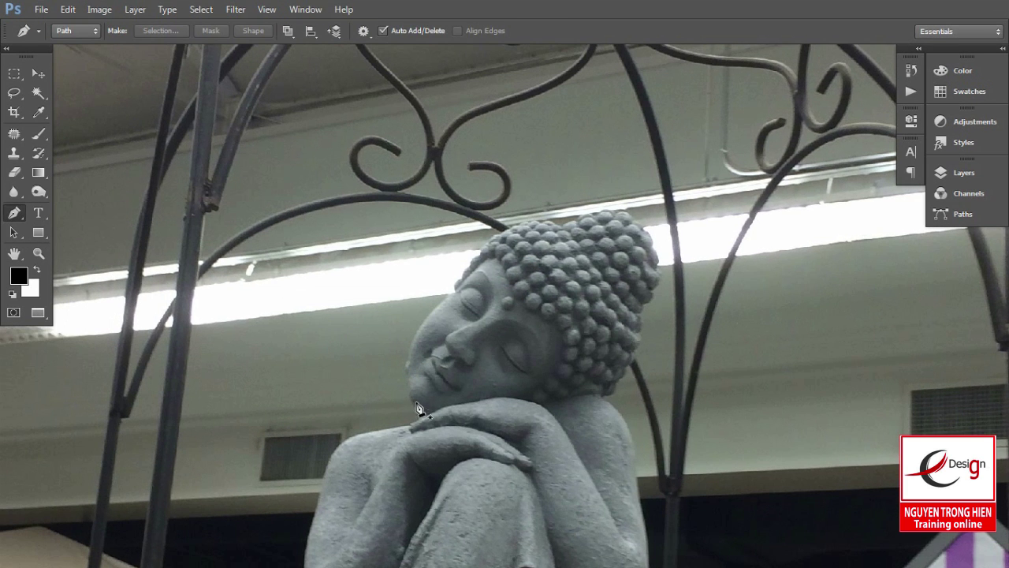
left_click(424, 418)
left_click_drag(410, 371, 410, 382)
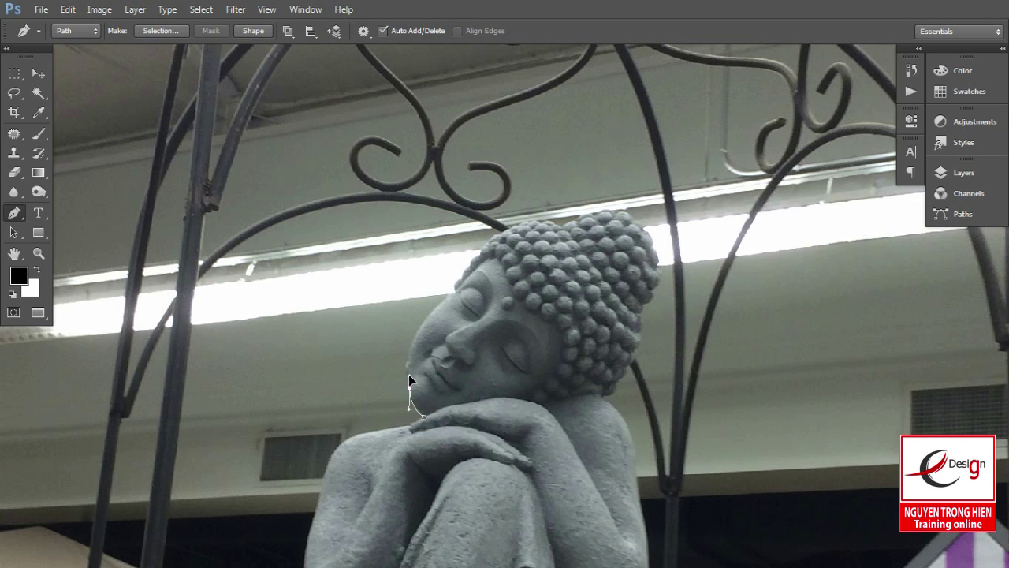
scroll(408, 373, "up", 3)
scroll(378, 378, "up", 3)
mouse_move(385, 428)
left_mouse_down()
mouse_move(445, 382)
mouse_move(438, 348)
left_mouse_up()
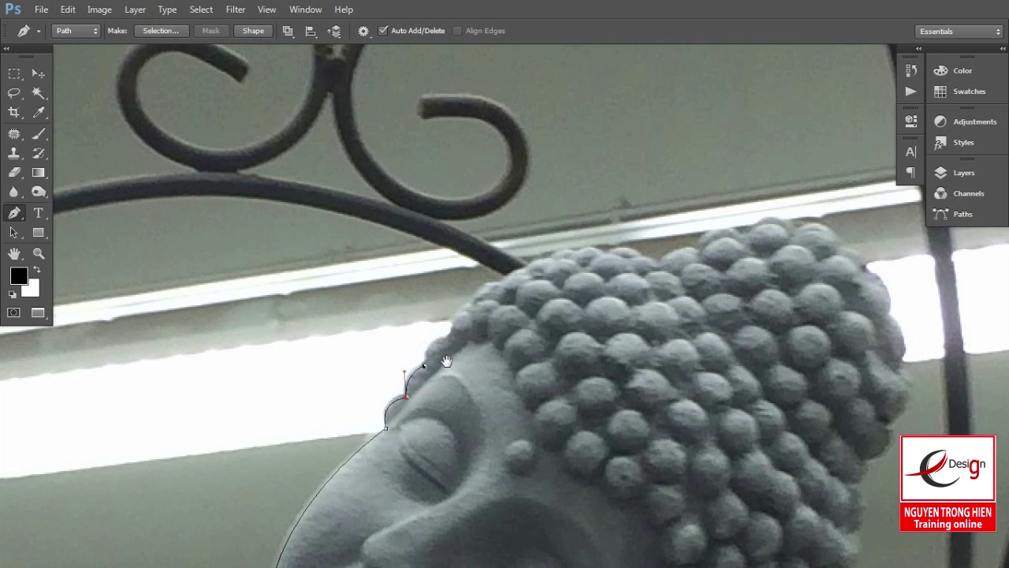
scroll(418, 395, "up", 3)
left_click(410, 423)
scroll(374, 471, "up", 3)
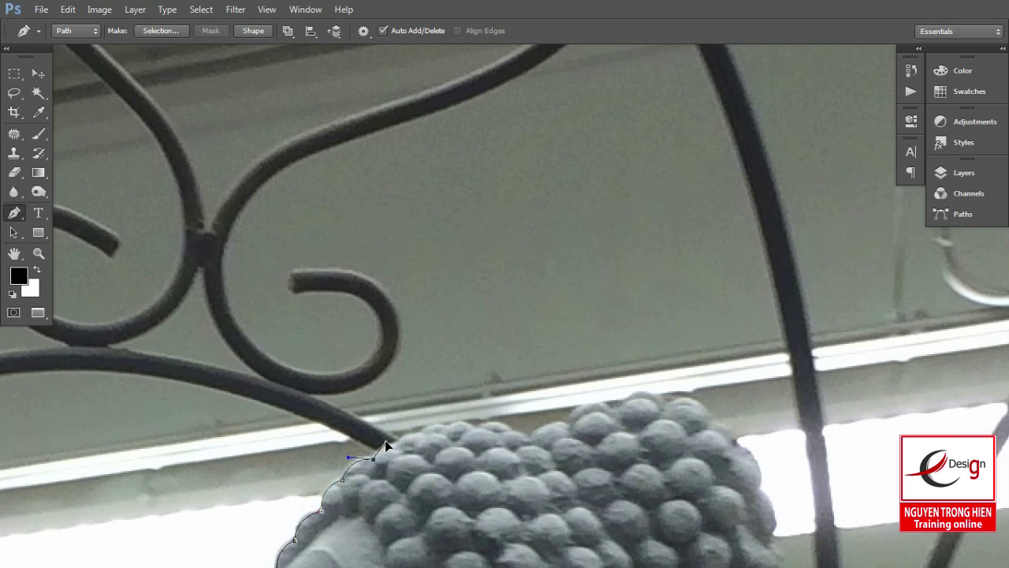
scroll(384, 444, "up", 3)
left_click(322, 483)
left_click(349, 472)
left_click(401, 463)
left_click_drag(438, 470, 456, 481)
scroll(470, 459, "right", 5)
left_click(329, 416)
left_click(375, 404)
mouse_move(426, 396)
left_mouse_down()
mouse_move(444, 420)
mouse_move(485, 418)
left_mouse_up()
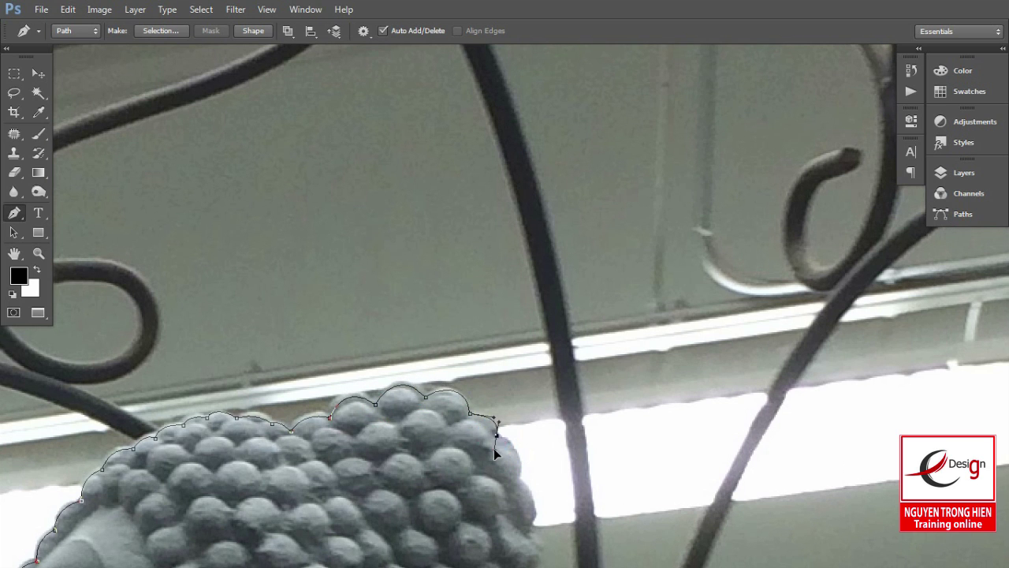
Step: Continue the path down the back of the head, over the shoulder and along the arm and side
scroll(493, 448, "down", 3)
left_click(501, 369)
left_click(515, 416)
left_click(519, 435)
scroll(505, 345, "down", 3)
left_click_drag(485, 363, 493, 380)
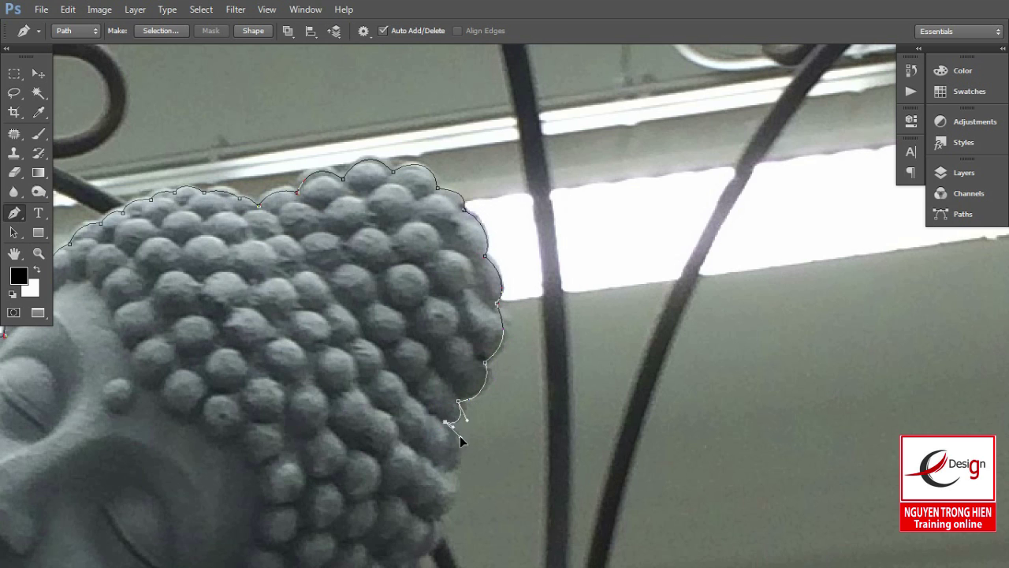
scroll(455, 435, "down", 5)
left_click(502, 270)
mouse_move(489, 311)
left_mouse_down()
mouse_move(495, 329)
mouse_move(455, 360)
left_mouse_up()
left_click(444, 387)
left_click_drag(409, 430, 448, 423)
scroll(418, 434, "down", 5)
mouse_move(453, 258)
left_mouse_down()
mouse_move(463, 387)
mouse_move(350, 476)
left_mouse_up()
scroll(462, 386, "down", 4)
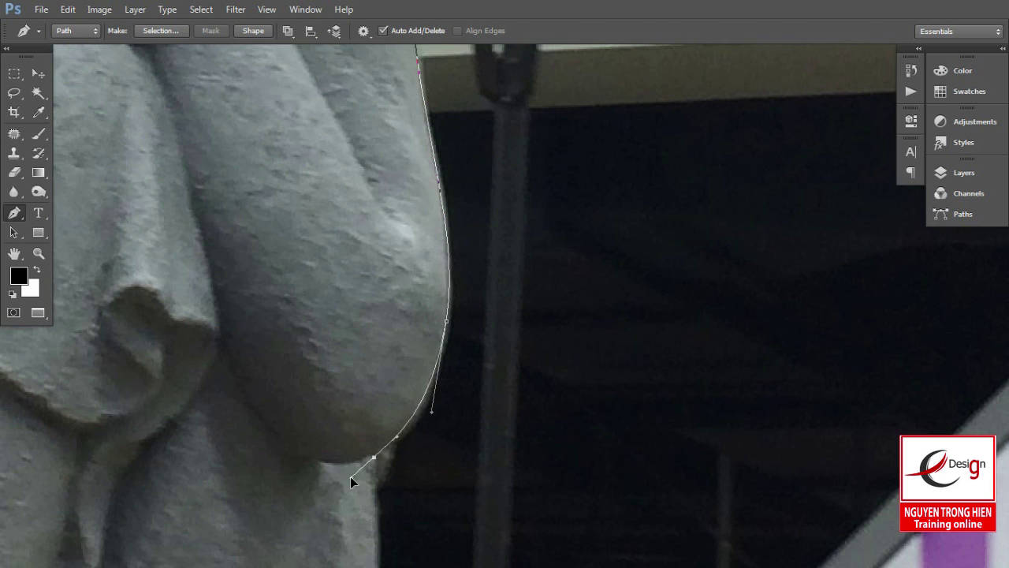
scroll(350, 476, "down", 5)
scroll(377, 130, "down", 3)
left_click(392, 189)
left_click_drag(447, 344, 431, 396)
scroll(431, 397, "down", 5)
left_click_drag(432, 300, 500, 310)
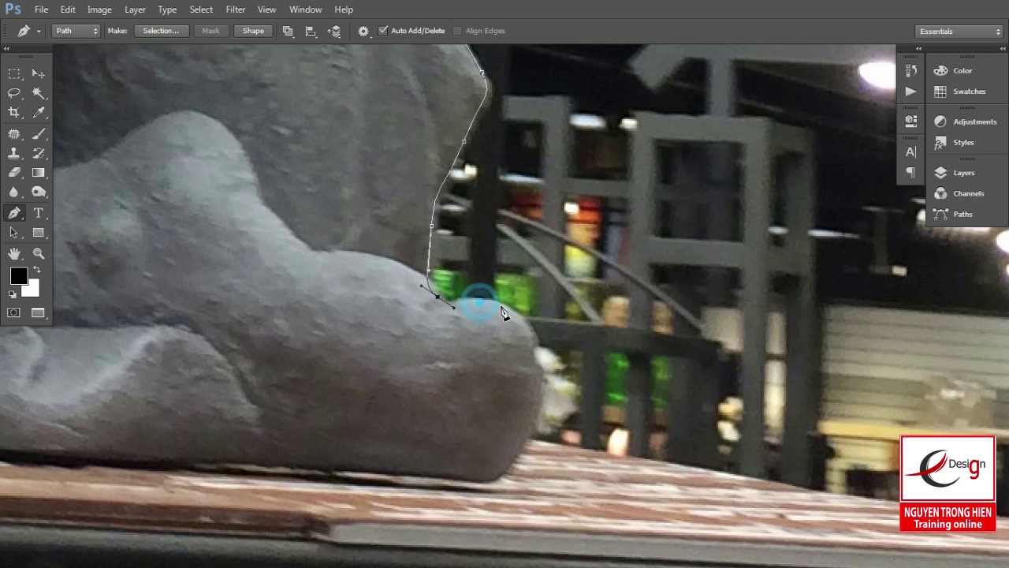
scroll(500, 311, "down", 3)
left_click_drag(476, 239, 480, 276)
Step: Curve the path down to the statue's base and along its bottom edge
left_click(475, 304)
left_click(448, 349)
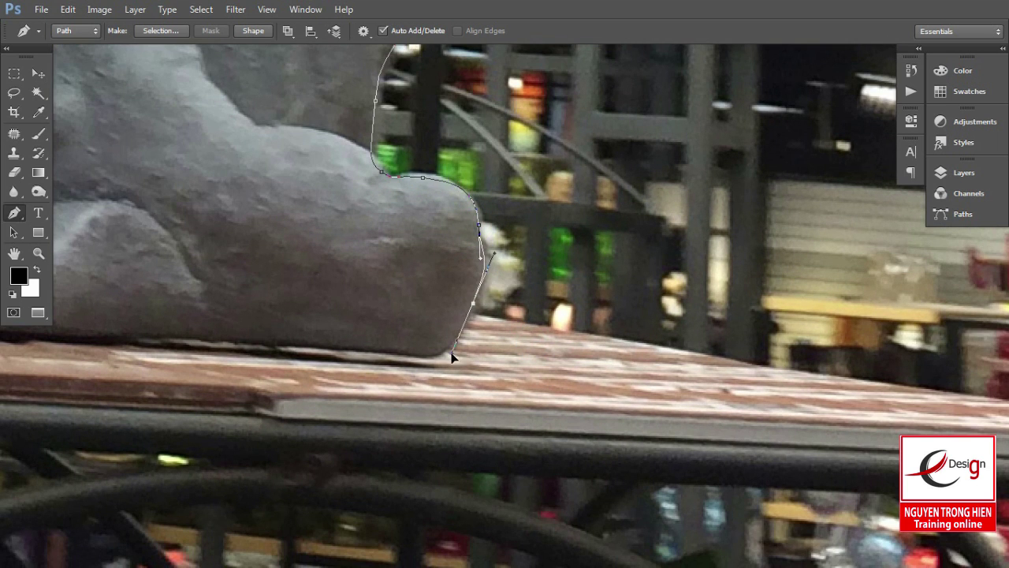
scroll(450, 354, "left", 3)
left_click_drag(515, 347, 455, 341)
scroll(455, 341, "left", 5)
left_click_drag(383, 340, 299, 323)
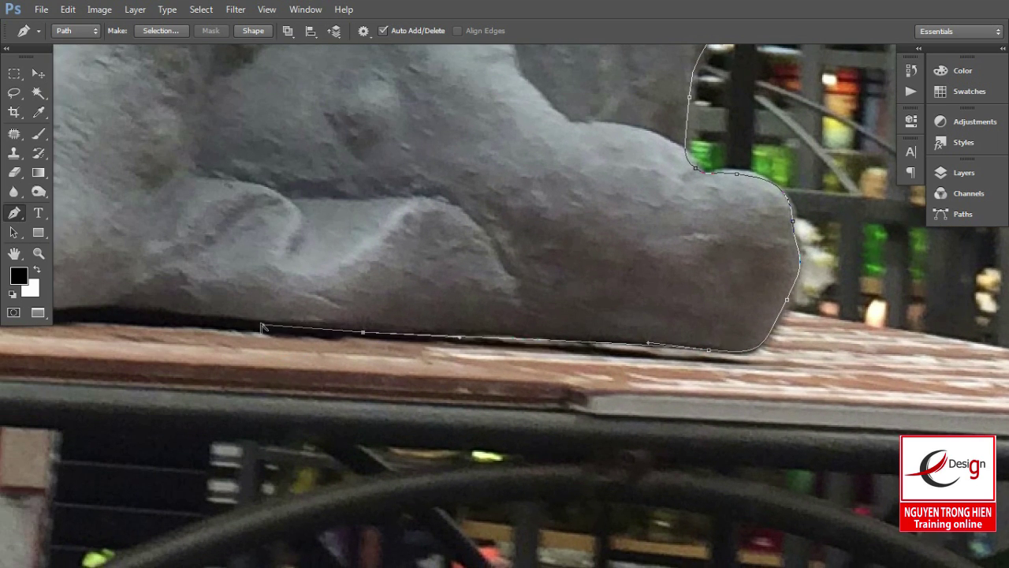
scroll(355, 325, "left", 5)
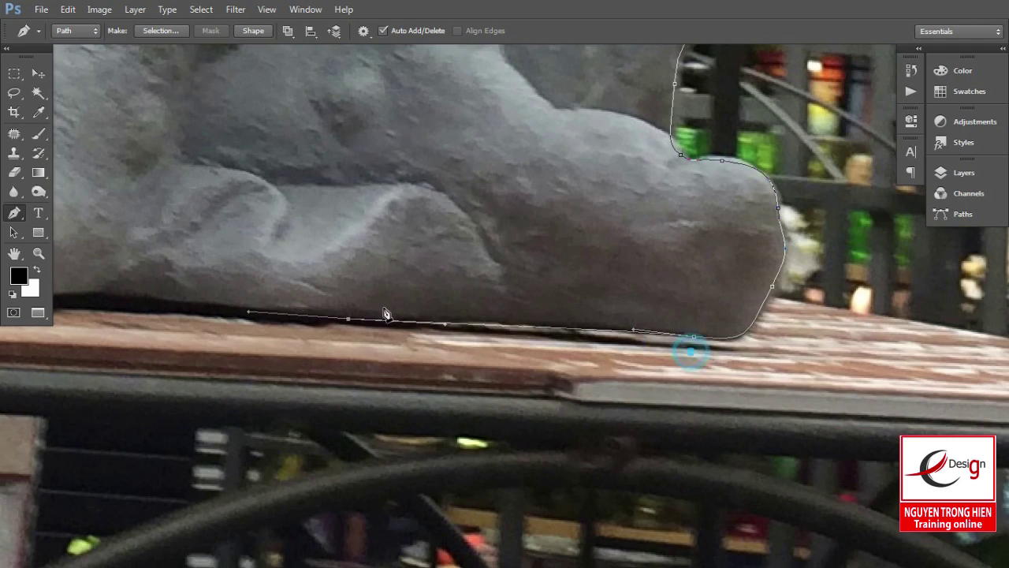
Step: Trace along the foot's bottom edge, the robe's upper edge and up the leg
left_click_drag(239, 298, 692, 354)
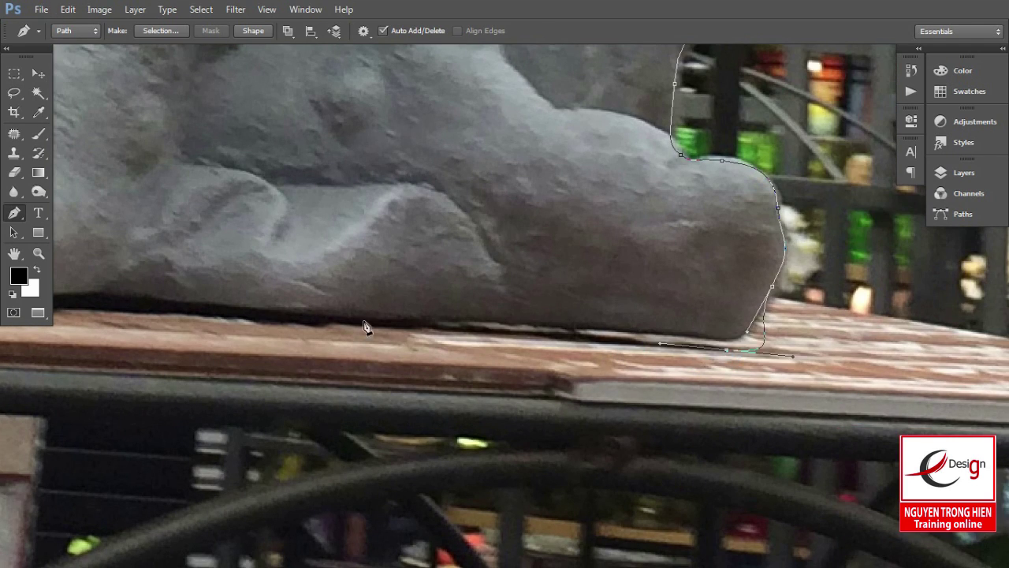
left_click_drag(410, 331, 537, 338)
mouse_move(236, 320)
left_mouse_down()
mouse_move(187, 306)
mouse_move(538, 331)
left_mouse_up()
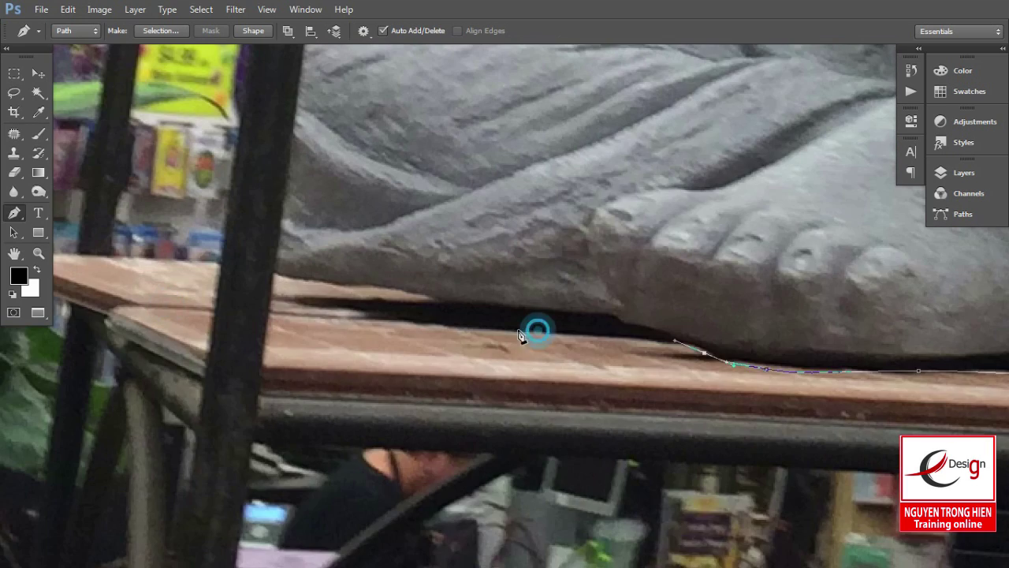
left_click(556, 350)
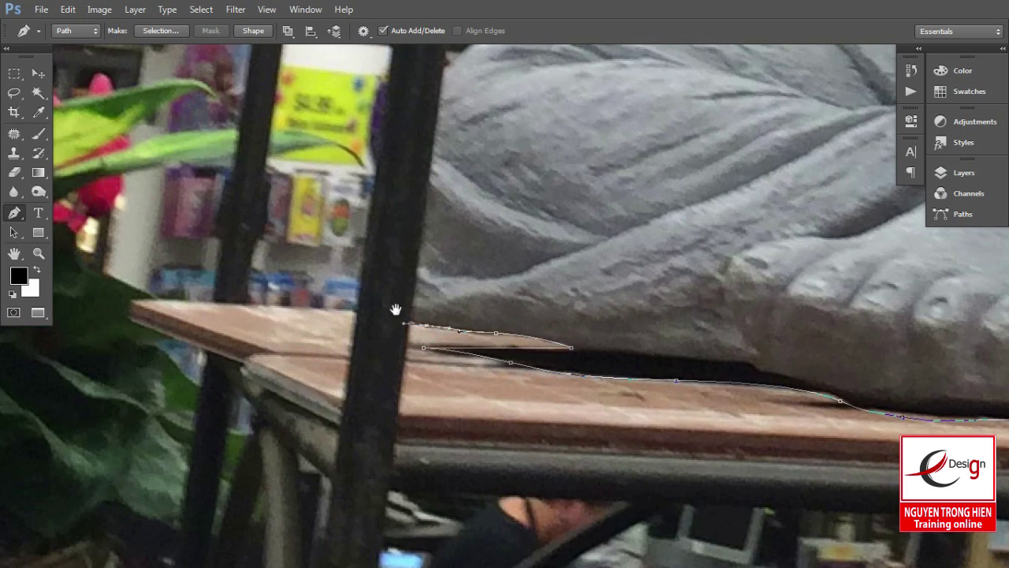
left_click_drag(405, 311, 453, 457)
left_click_drag(439, 260, 351, 419)
left_click_drag(432, 348, 463, 333)
left_click_drag(530, 331, 572, 333)
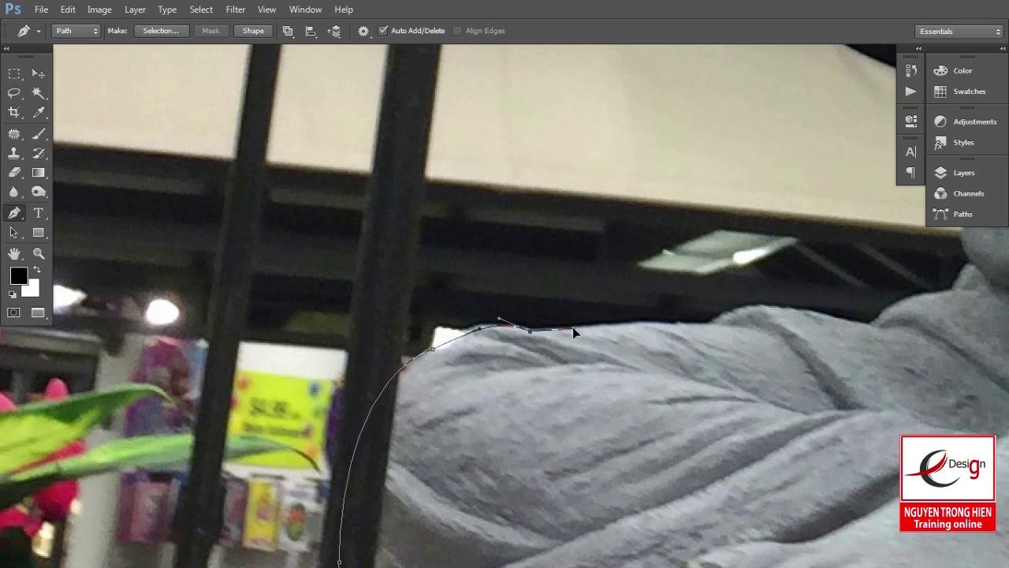
left_click_drag(707, 323, 724, 330)
left_click_drag(398, 388, 469, 402)
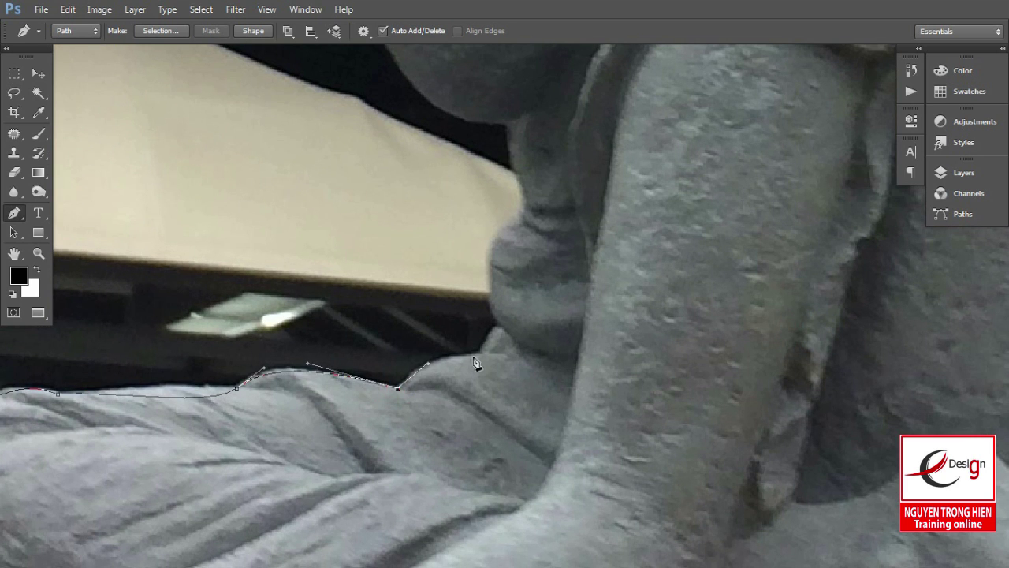
left_click_drag(473, 118, 504, 293)
left_click_drag(479, 447, 534, 425)
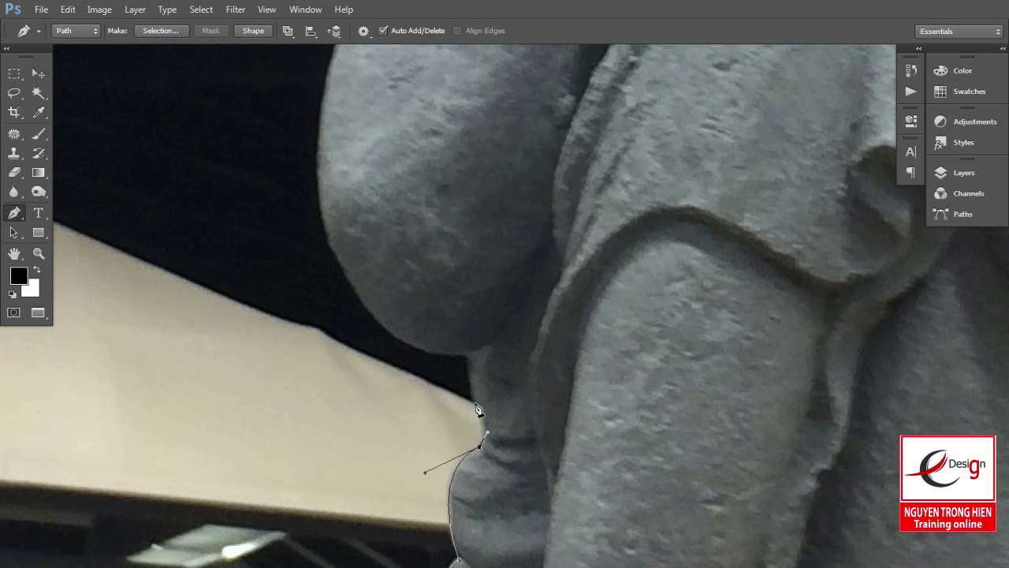
scroll(477, 408, "down", 2)
scroll(489, 326, "down", 2)
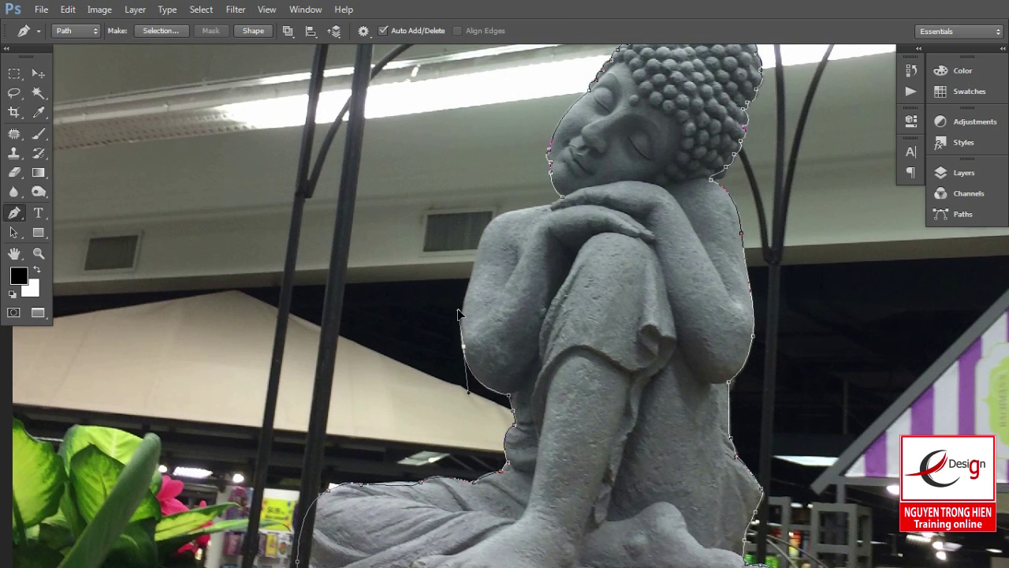
Step: Close the pen path up the statue's left shoulder back to the chin
left_click_drag(459, 306, 456, 410)
left_click(439, 354)
mouse_move(502, 267)
left_mouse_down()
mouse_move(462, 342)
mouse_move(469, 372)
left_mouse_up()
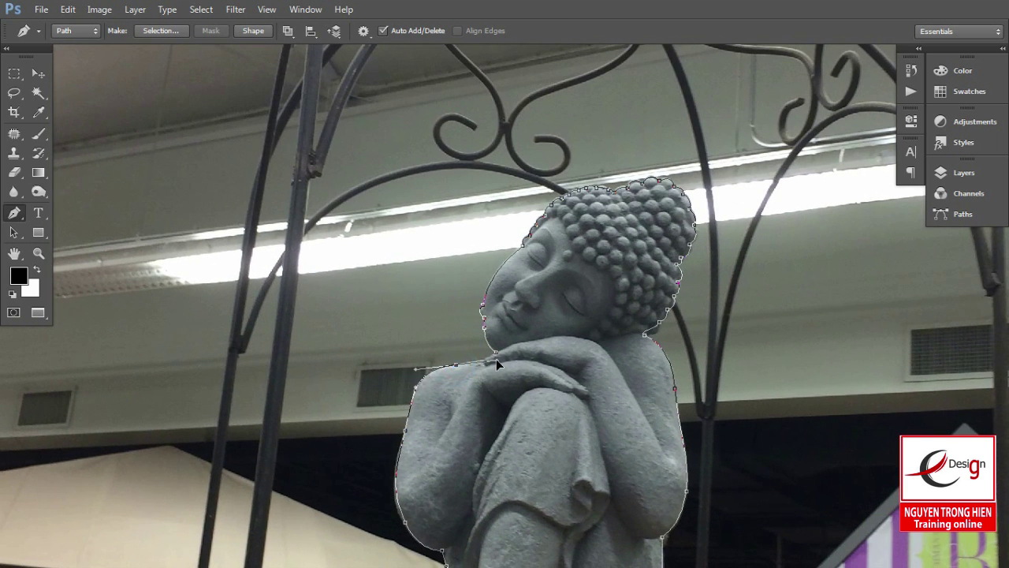
scroll(512, 350, "down", 1)
scroll(520, 347, "down", 2)
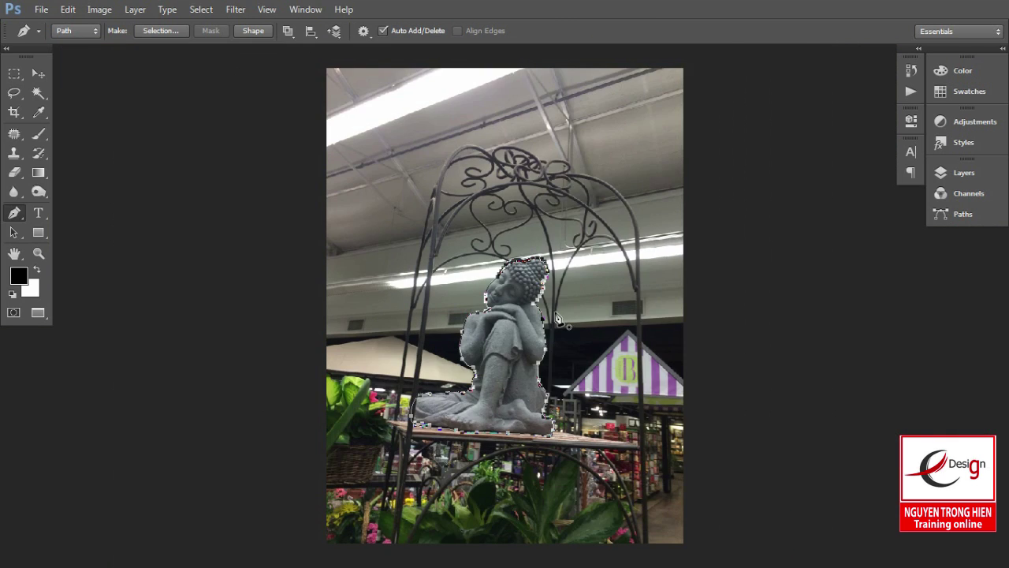
scroll(526, 337, "up", 2)
Step: Convert the closed path into a selection with a 0.5-pixel feather
right_click(525, 330)
left_click(576, 289)
left_click(491, 162)
left_click(581, 155)
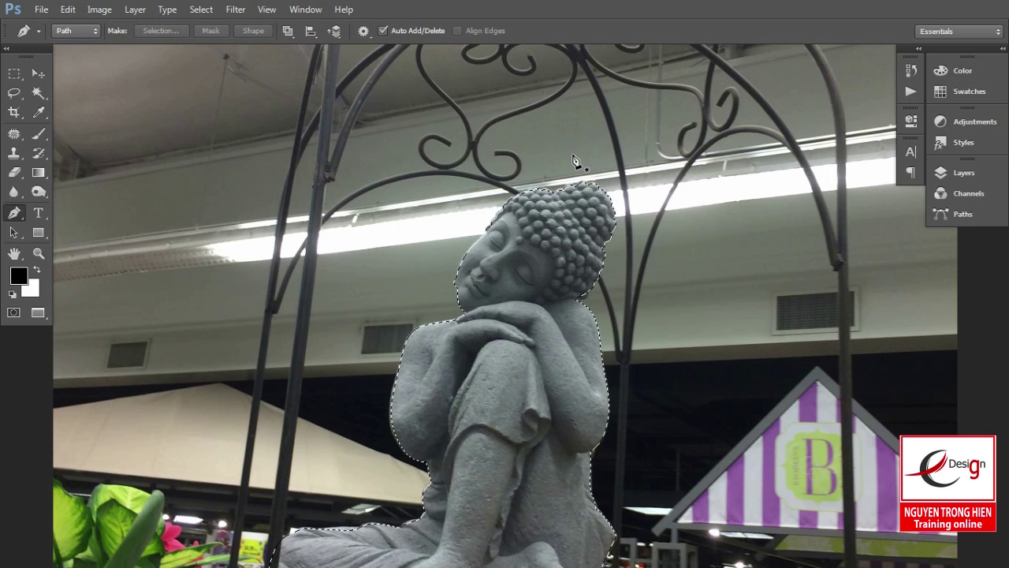
Step: Leave full screen and drag the selected statue into Back.jpg as Layer 3
key("f")
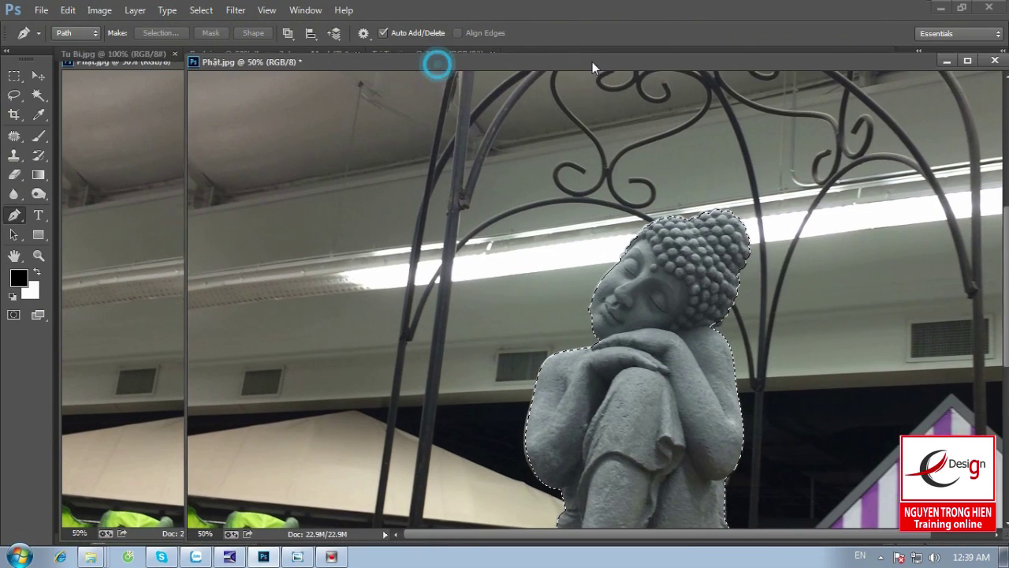
left_click_drag(440, 54, 636, 57)
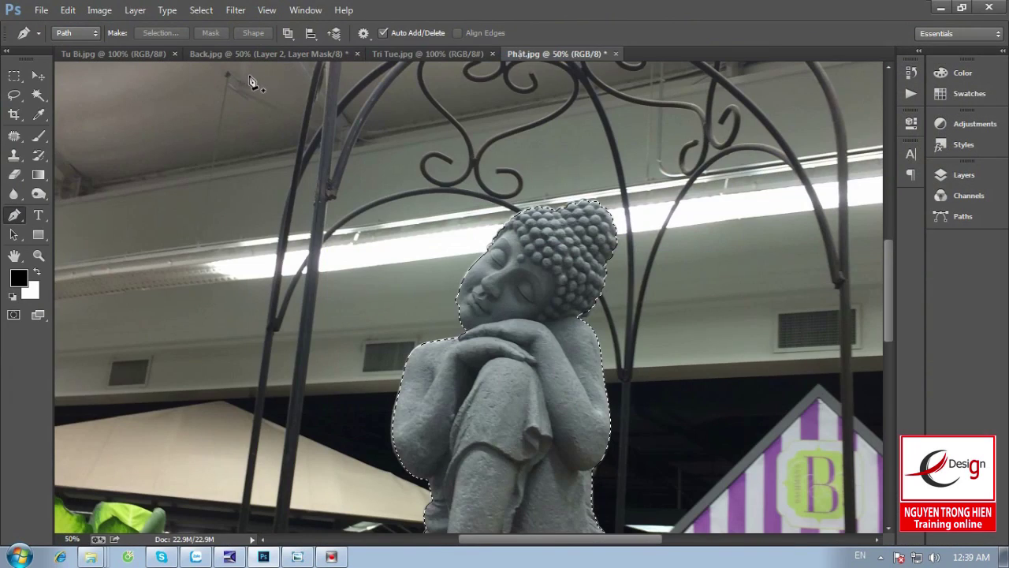
left_click_drag(534, 54, 556, 93)
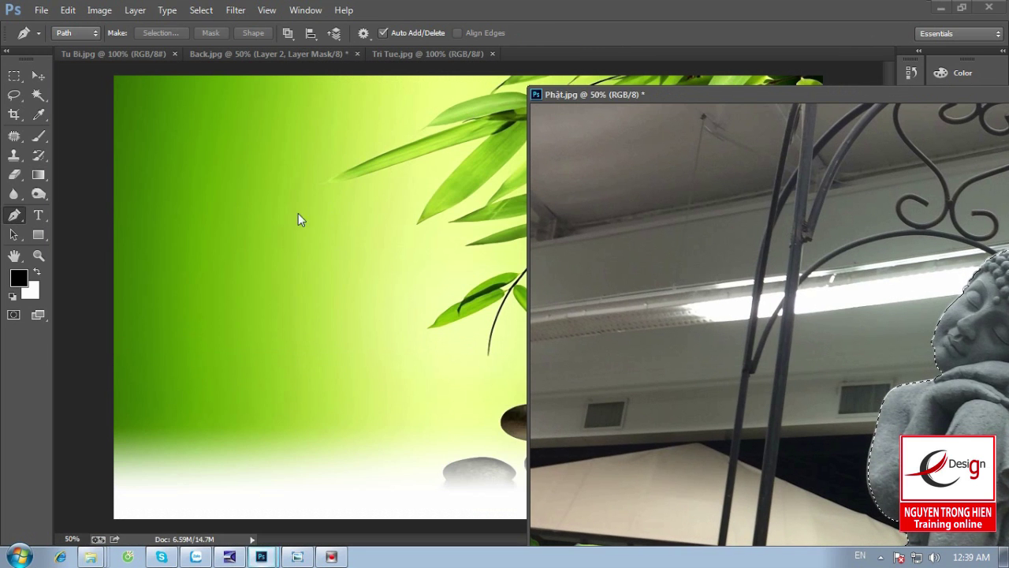
left_click(34, 78)
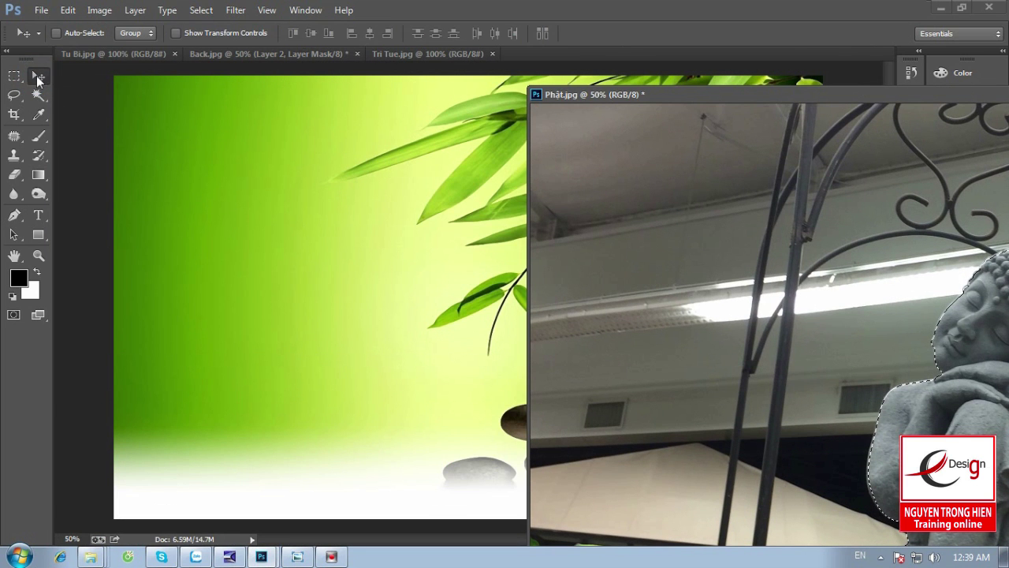
left_click_drag(642, 94, 607, 48)
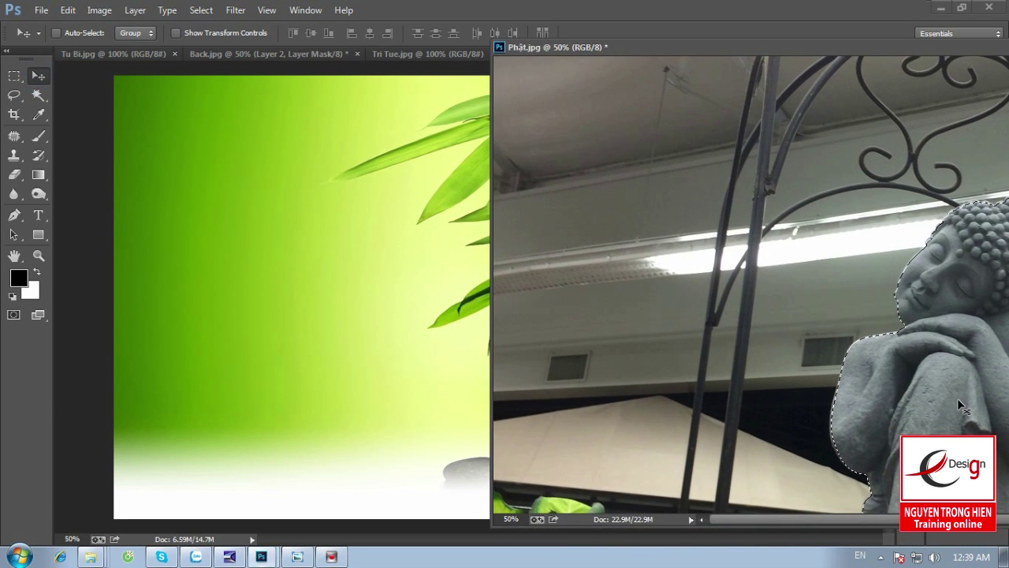
left_click_drag(957, 398, 418, 311)
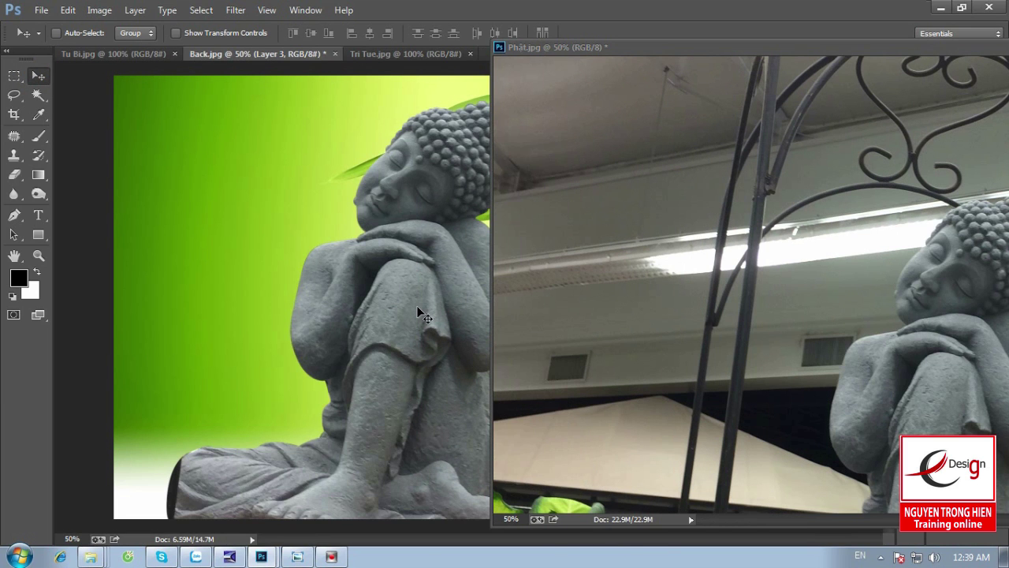
Step: Close Phật.jpg without saving and zoom out to view the whole poster
left_click_drag(731, 50, 180, 157)
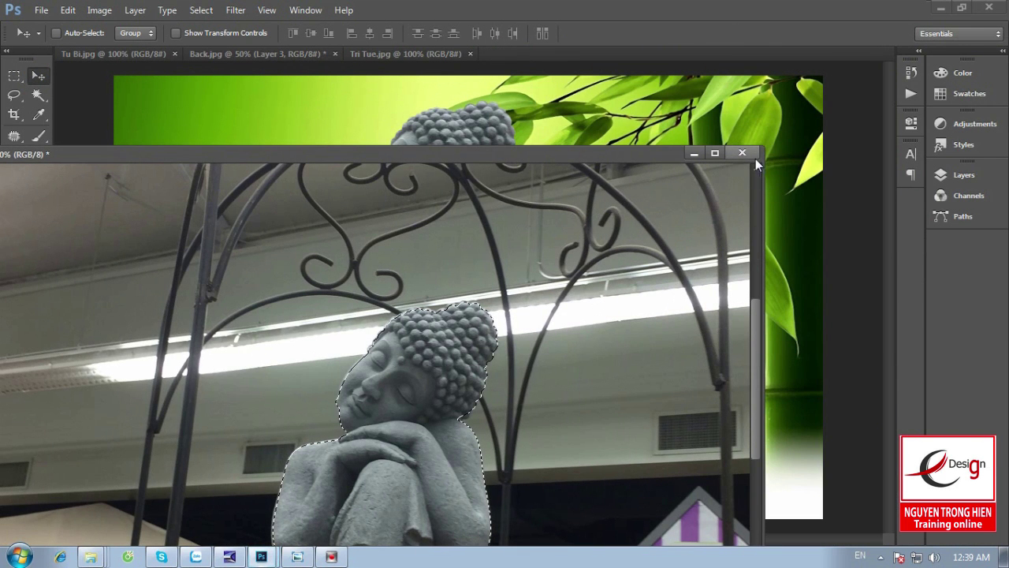
left_click(742, 153)
left_click(507, 222)
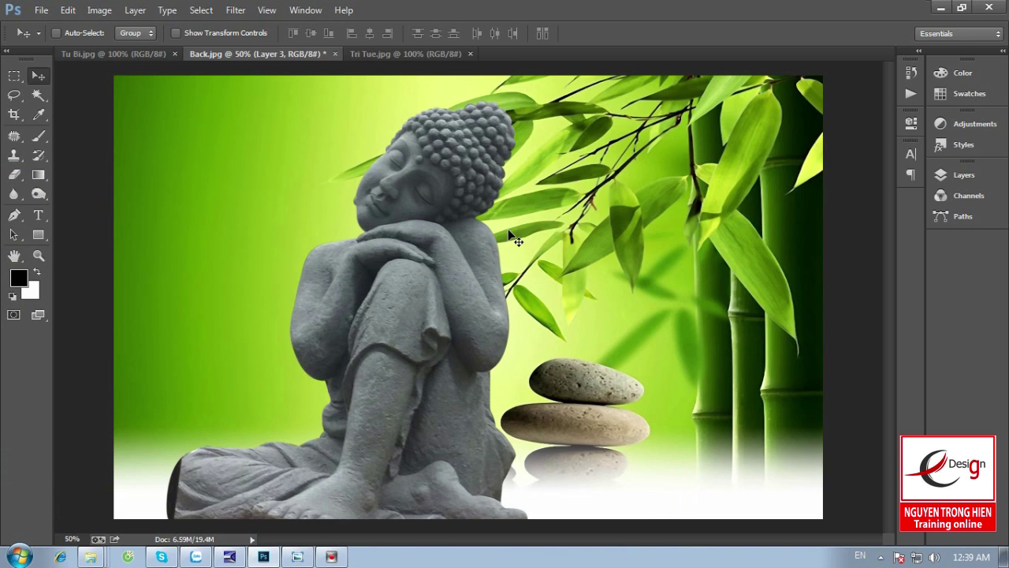
key("ctrl+minus")
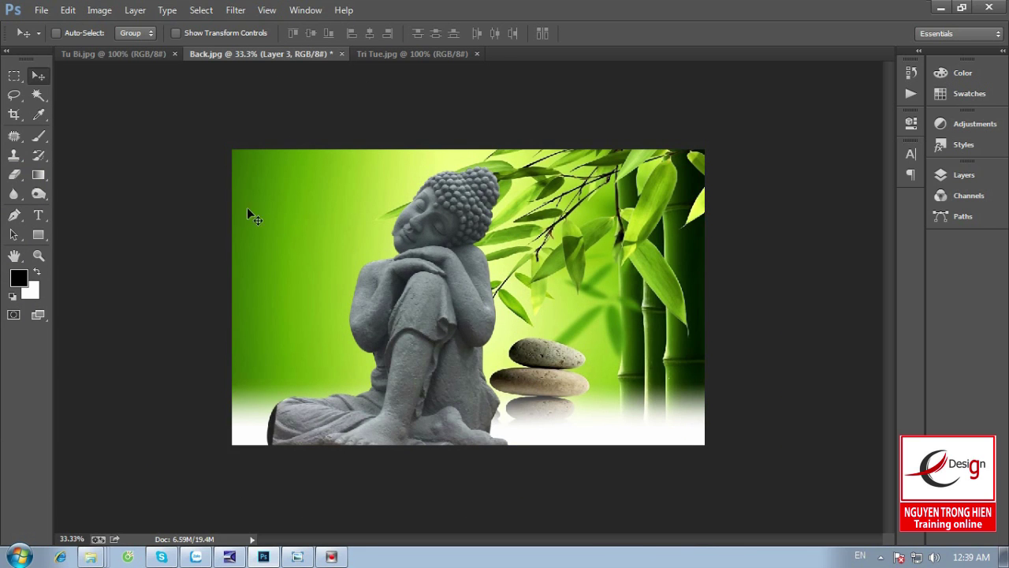
Step: Scale the Buddha layer to about 81.5% and move it right beside the stones
left_click(68, 9)
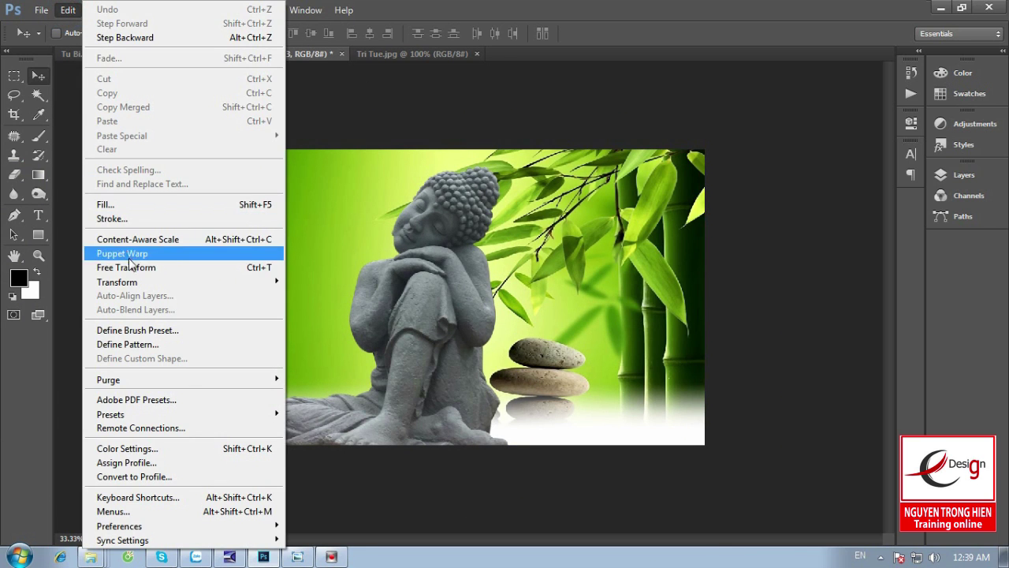
left_click(132, 269)
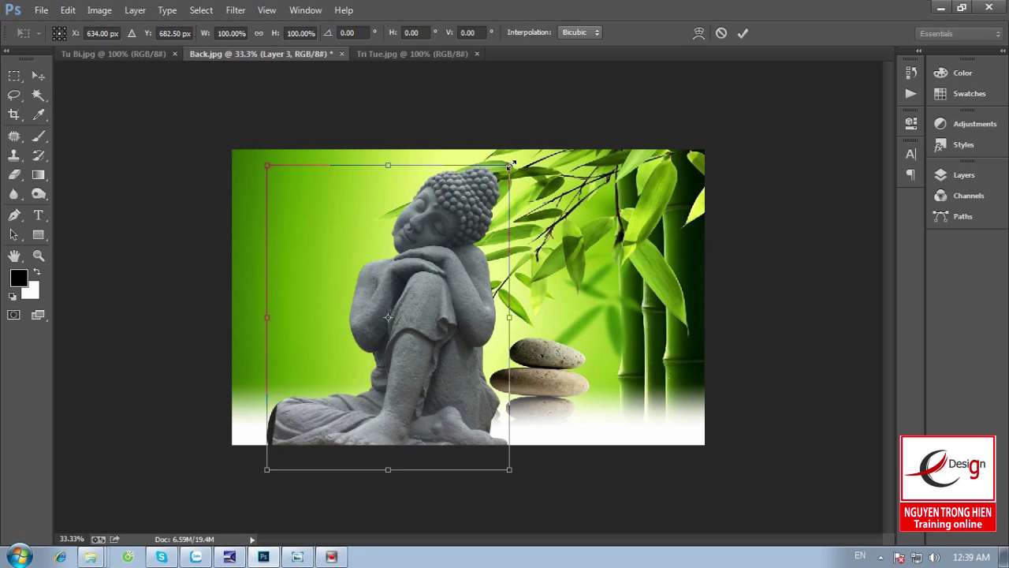
left_click_drag(511, 164, 484, 190)
left_click_drag(432, 294, 595, 294)
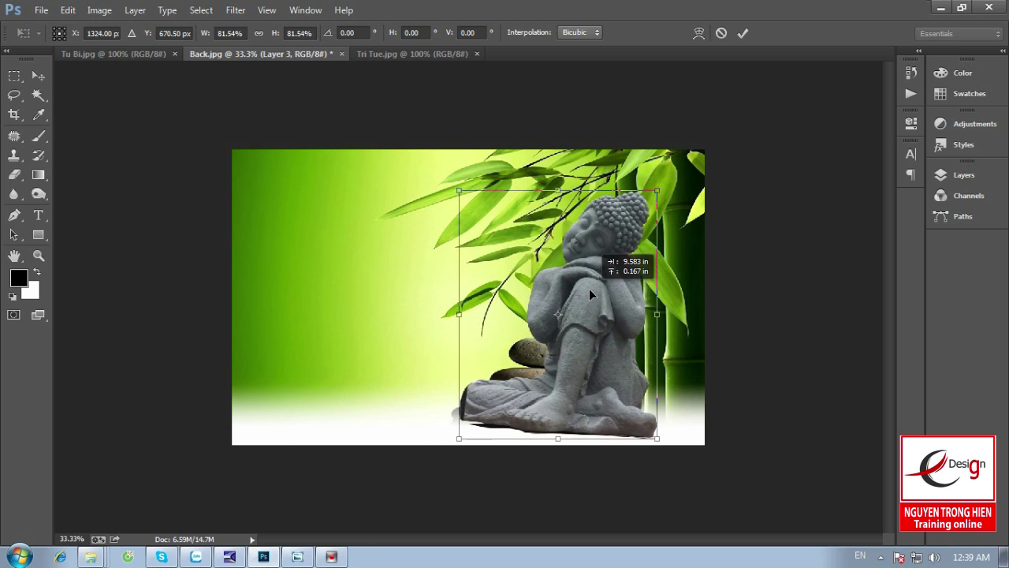
mouse_move(602, 293)
left_mouse_down()
mouse_move(628, 298)
mouse_move(620, 291)
left_mouse_up()
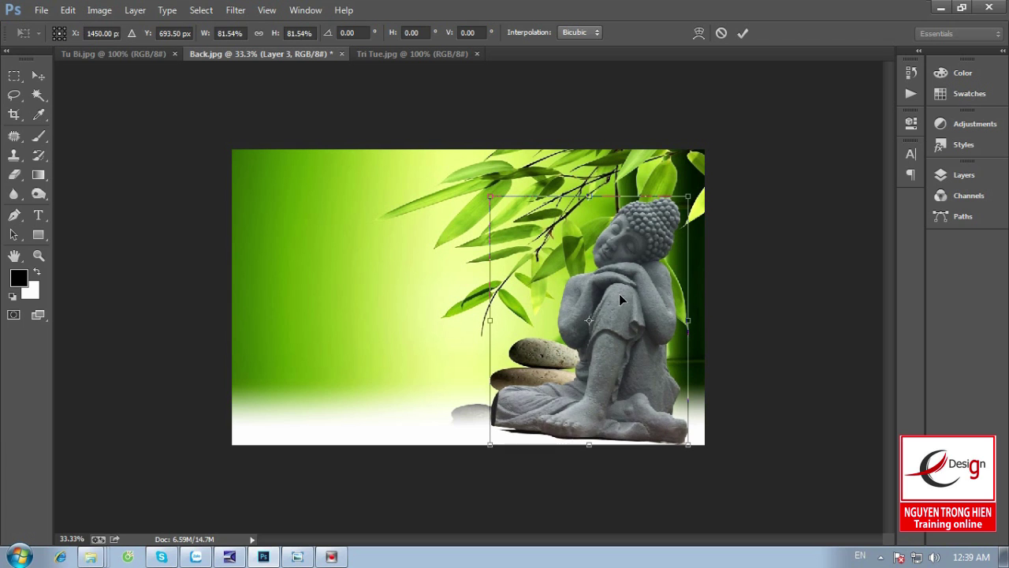
key("Return")
key("z")
left_click_drag(376, 381, 882, 458)
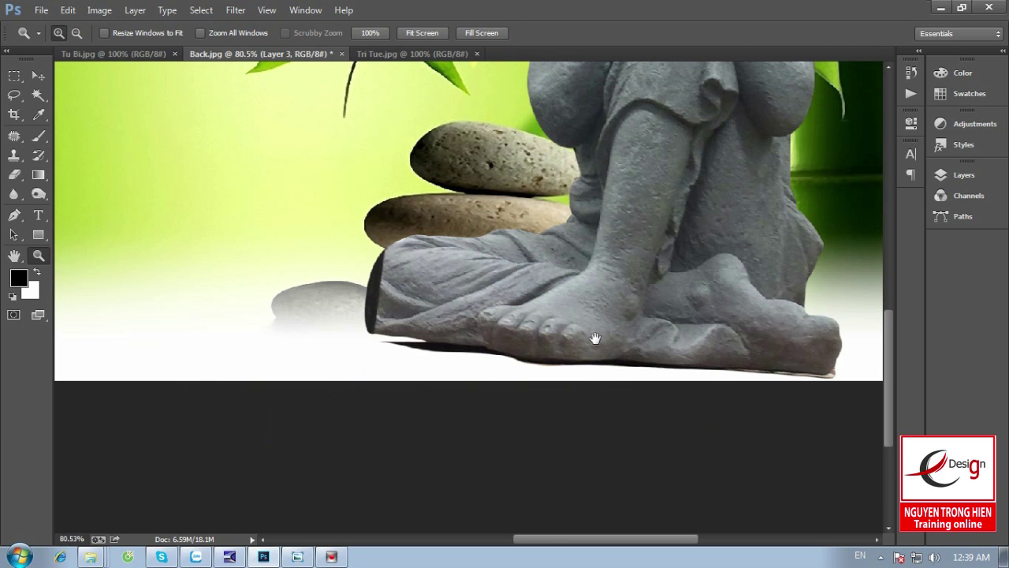
Step: Zoom in on the leg and set up the Clone Stamp tool with a 36 px brush
left_click(335, 272)
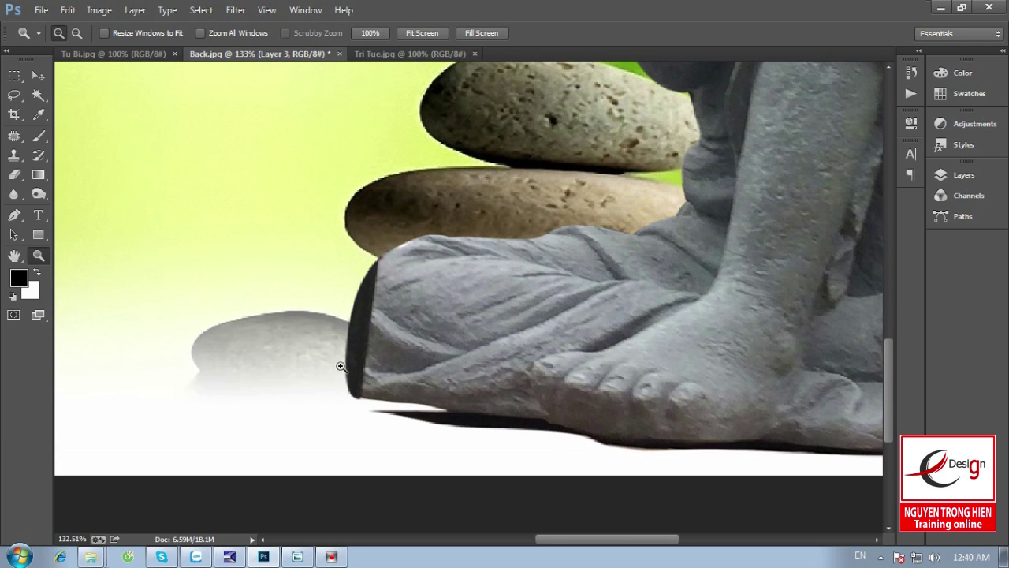
left_click(967, 175)
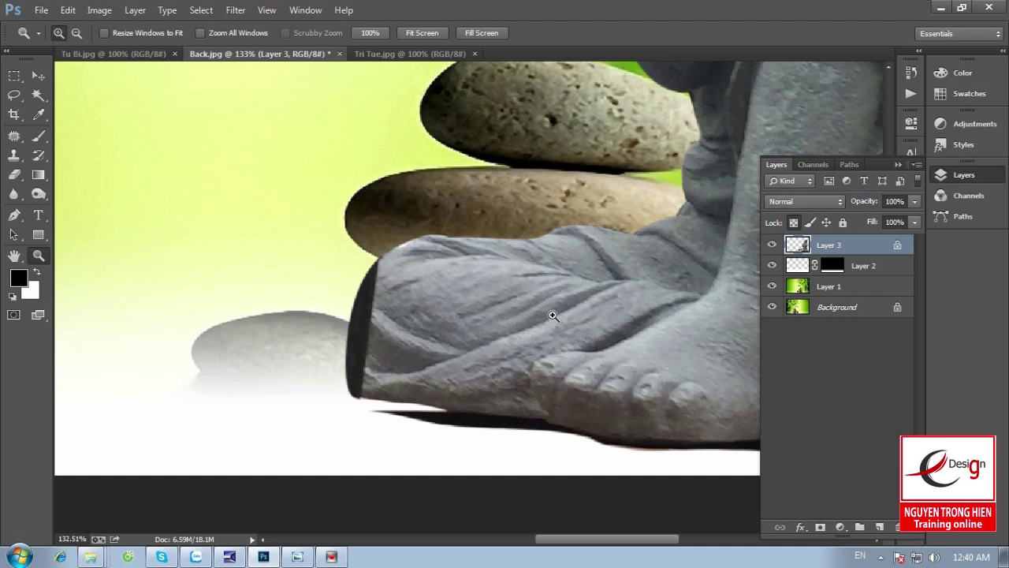
left_click(14, 156)
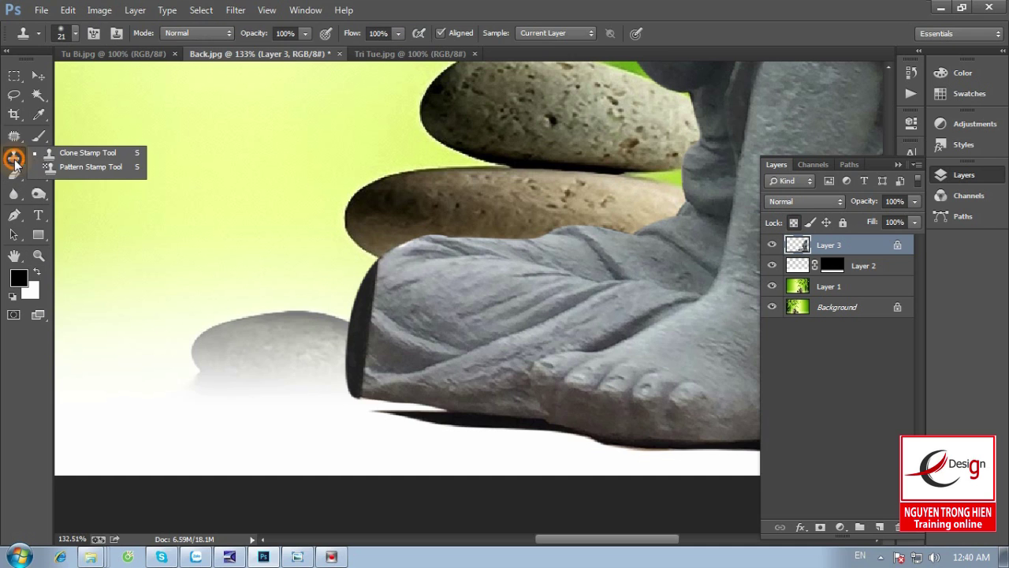
left_click(90, 156)
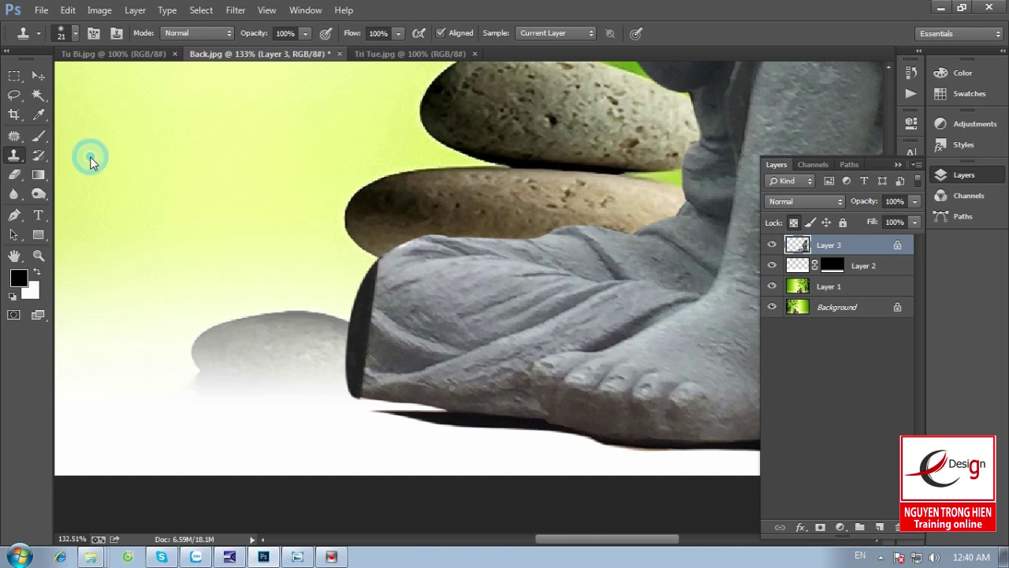
right_click(398, 358)
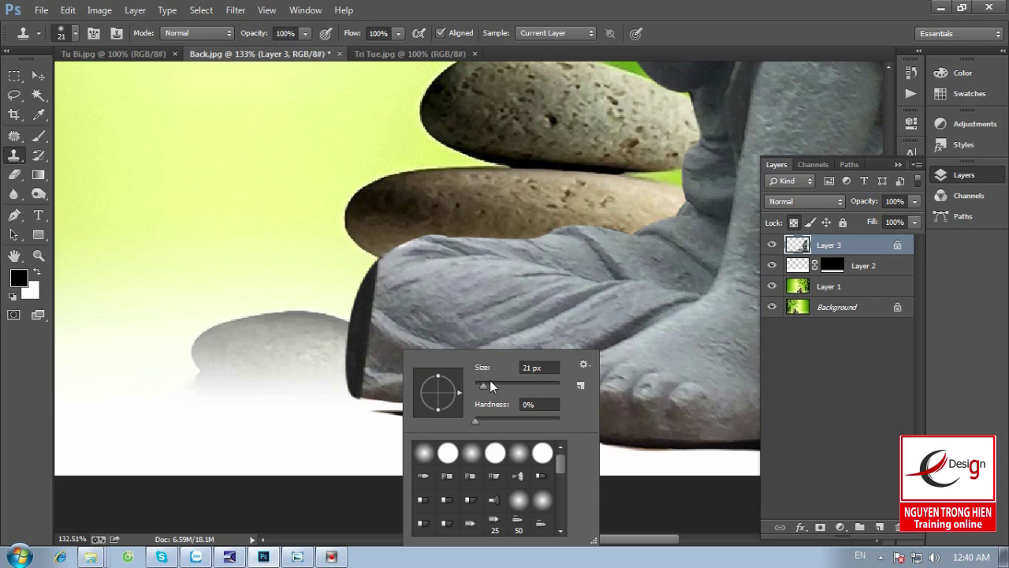
left_click_drag(483, 384, 491, 385)
key("Return")
Step: Clone grey stone texture over the dark fringe along the statue's leg
left_click_drag(362, 337, 383, 361)
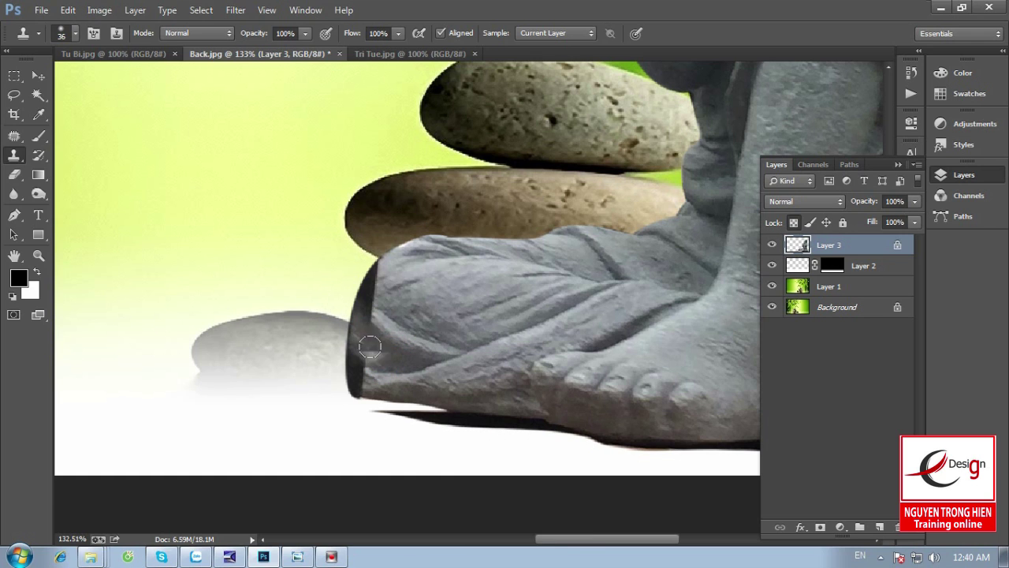
mouse_move(379, 311)
left_mouse_down()
mouse_move(374, 263)
mouse_move(351, 278)
mouse_move(361, 286)
left_mouse_up()
left_click(383, 345, "alt")
mouse_move(375, 366)
left_mouse_down()
mouse_move(361, 350)
mouse_move(349, 390)
mouse_move(349, 342)
left_mouse_up()
left_click(383, 387, "alt")
left_click_drag(853, 390, 364, 395)
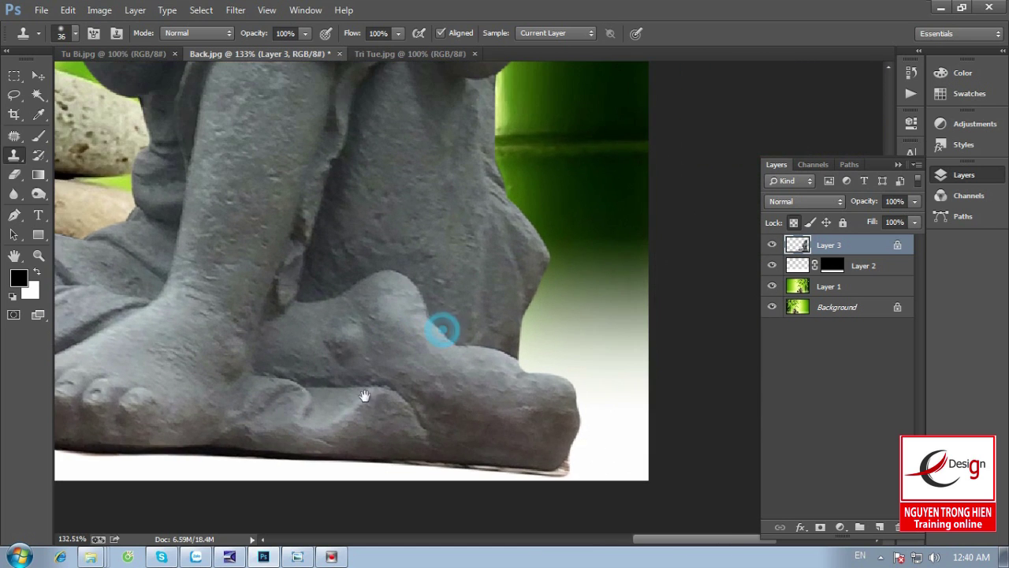
Step: Touch up the edge beside the statue's arm and the shadow line under the base
scroll(462, 379, "up", 5)
scroll(507, 355, "up", 5)
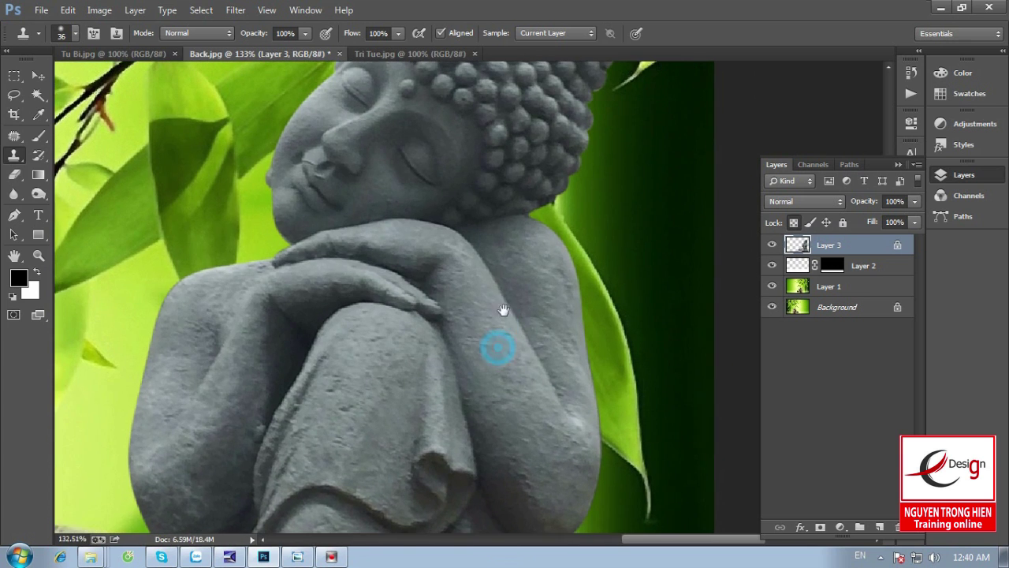
scroll(500, 323, "up", 3)
scroll(497, 300, "up", 2)
scroll(413, 471, "down", 8)
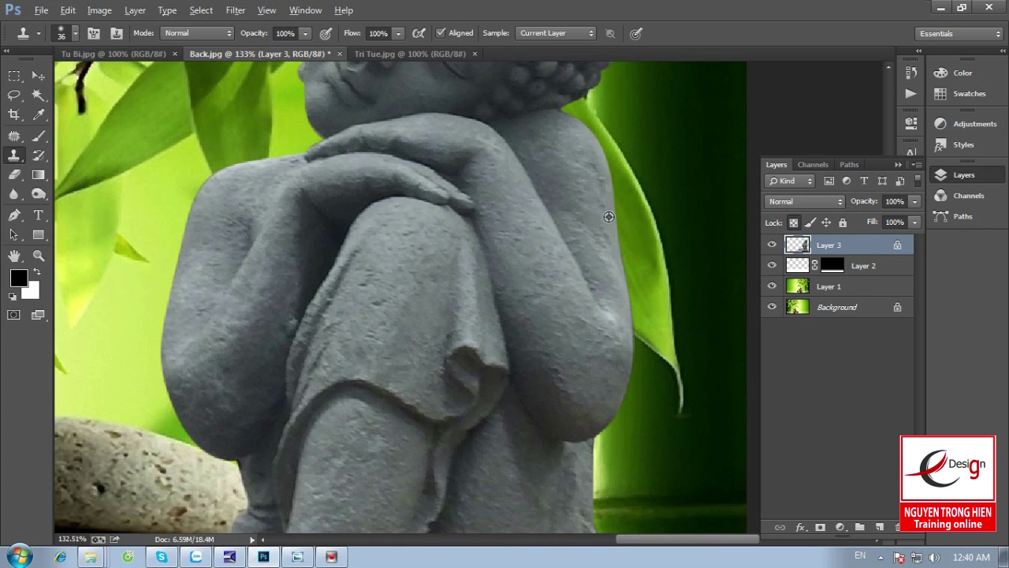
left_click_drag(625, 266, 647, 286)
scroll(620, 259, "down", 5)
scroll(637, 263, "down", 1)
scroll(259, 273, "left", 3)
mouse_move(381, 350)
left_mouse_down()
mouse_move(370, 345)
mouse_move(354, 356)
mouse_move(383, 345)
mouse_move(313, 339)
mouse_move(329, 351)
mouse_move(406, 339)
left_mouse_up()
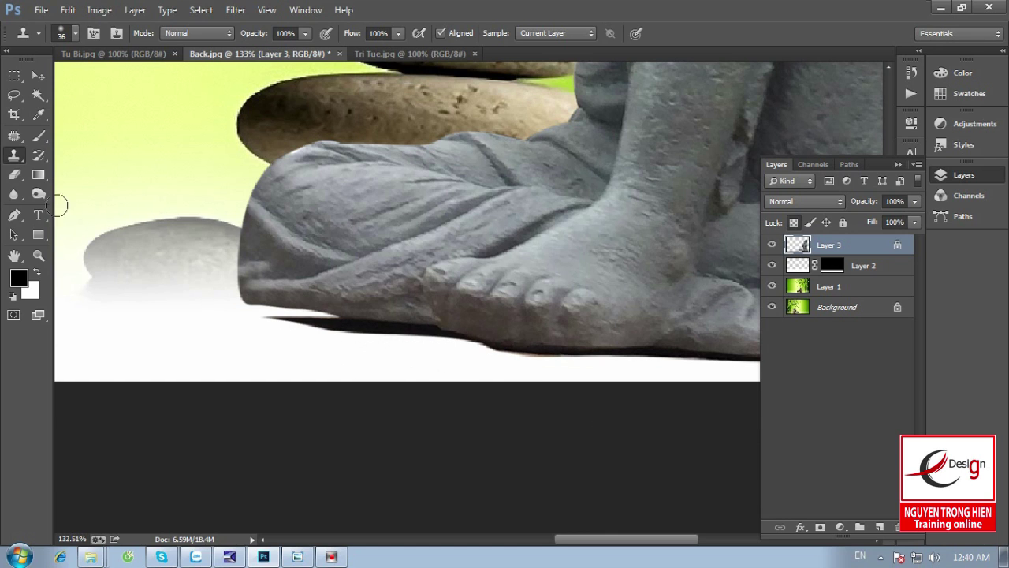
left_click_drag(12, 193, 65, 193)
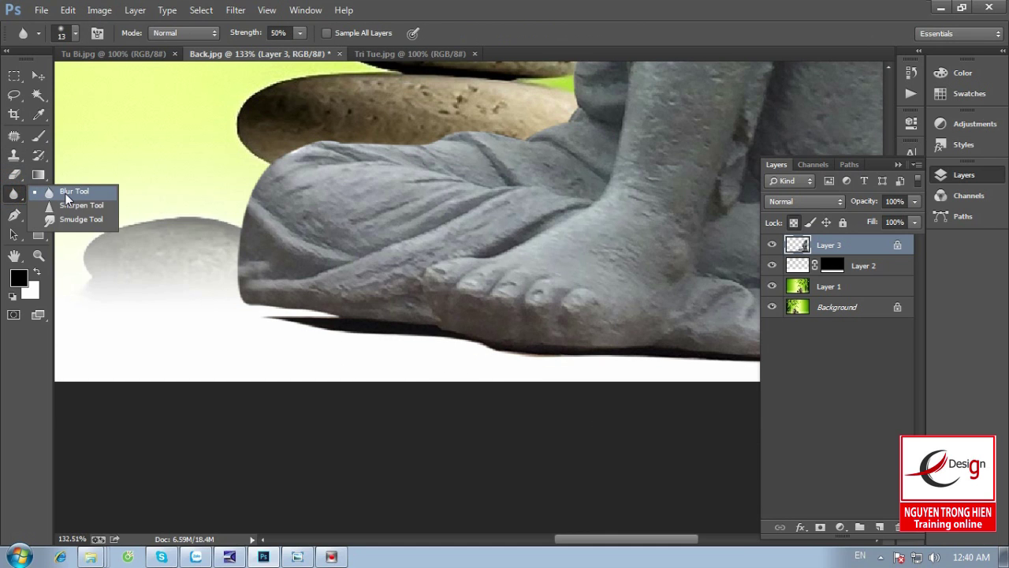
Step: Select the Blur tool at 26 px and soften the shadow edge under the foot
left_click(66, 193)
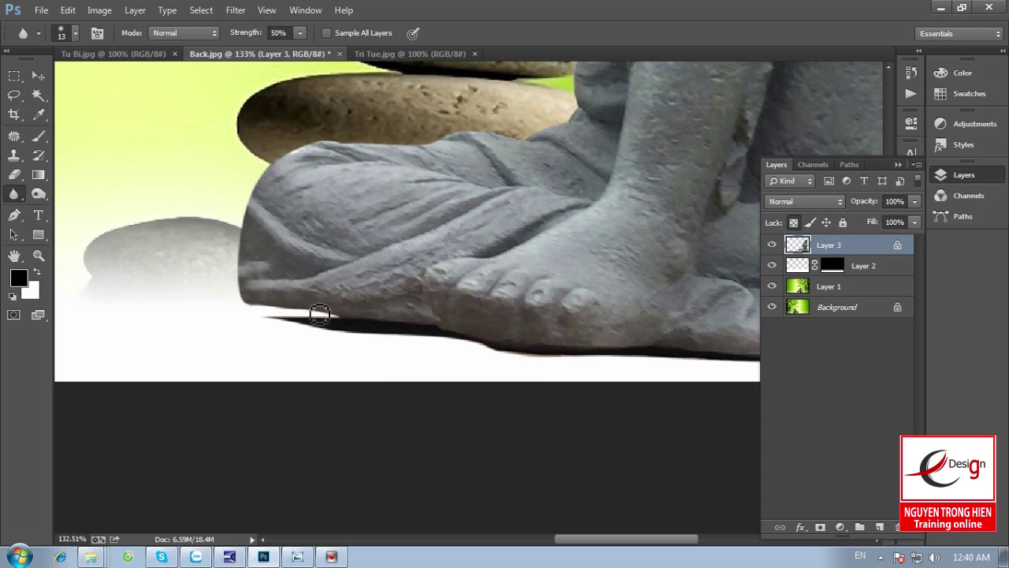
right_click(291, 299)
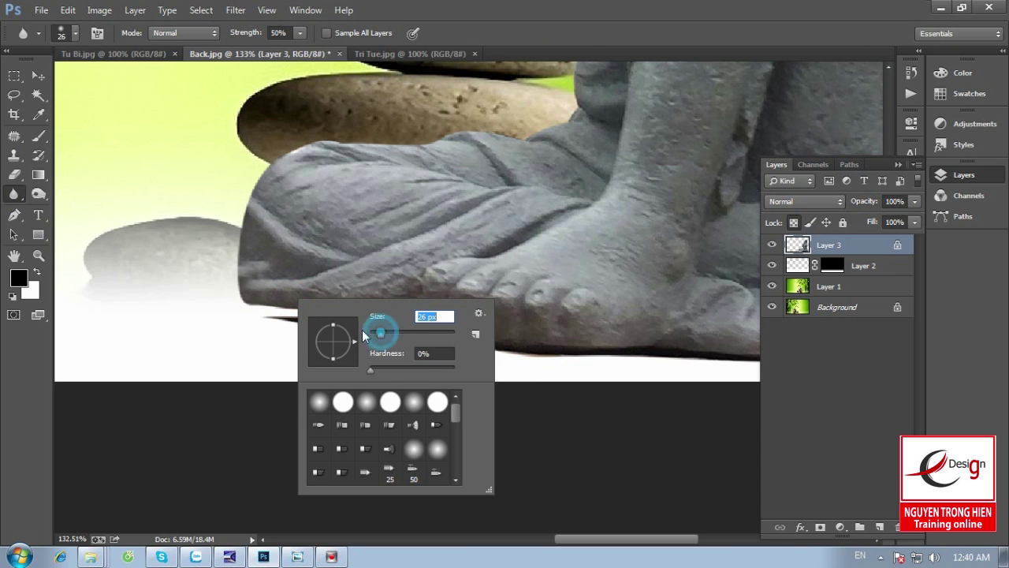
left_click(256, 338)
mouse_move(245, 329)
left_mouse_down()
mouse_move(430, 338)
mouse_move(360, 342)
left_mouse_up()
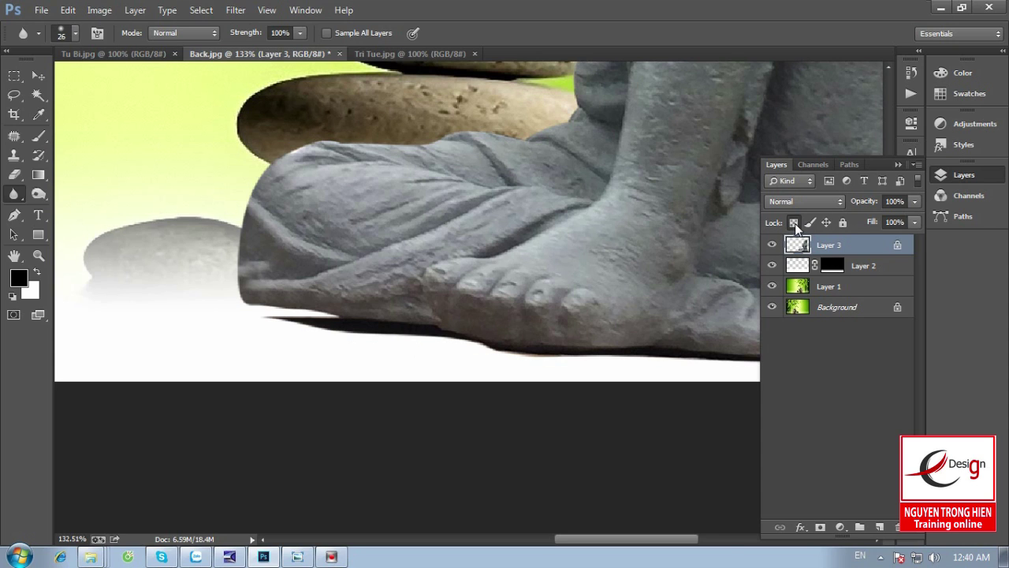
mouse_move(371, 339)
left_mouse_down()
mouse_move(289, 331)
mouse_move(316, 332)
left_mouse_up()
left_click_drag(386, 334, 246, 329)
Step: Zoom closer and blur the rest of the foot's bottom edge into the white ground
key("ctrl+plus")
key("ctrl+plus")
left_click_drag(339, 393, 243, 389)
left_click(326, 388)
mouse_move(361, 388)
left_mouse_down()
mouse_move(203, 396)
mouse_move(172, 384)
mouse_move(387, 392)
left_mouse_up()
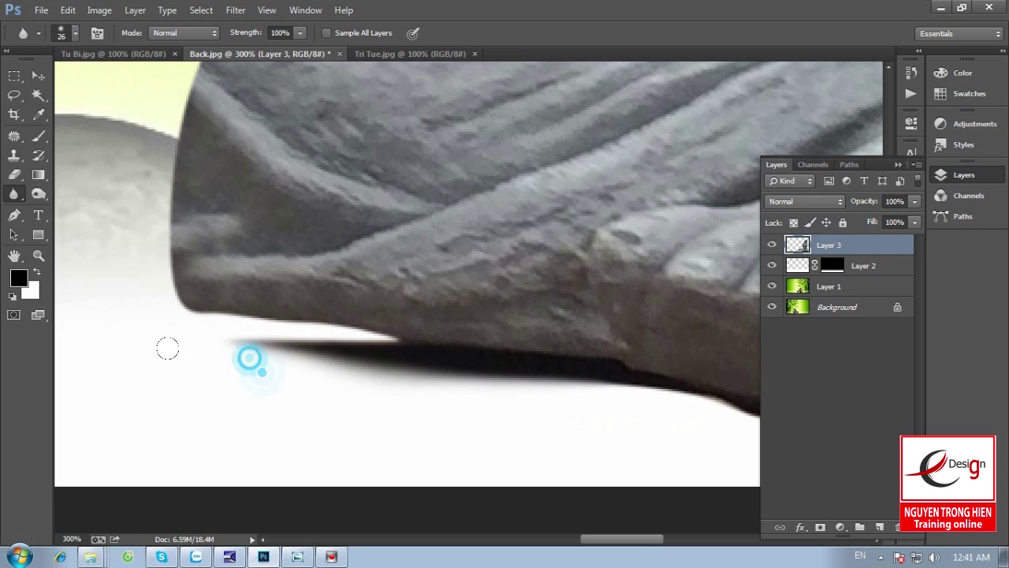
left_click_drag(514, 387, 250, 360)
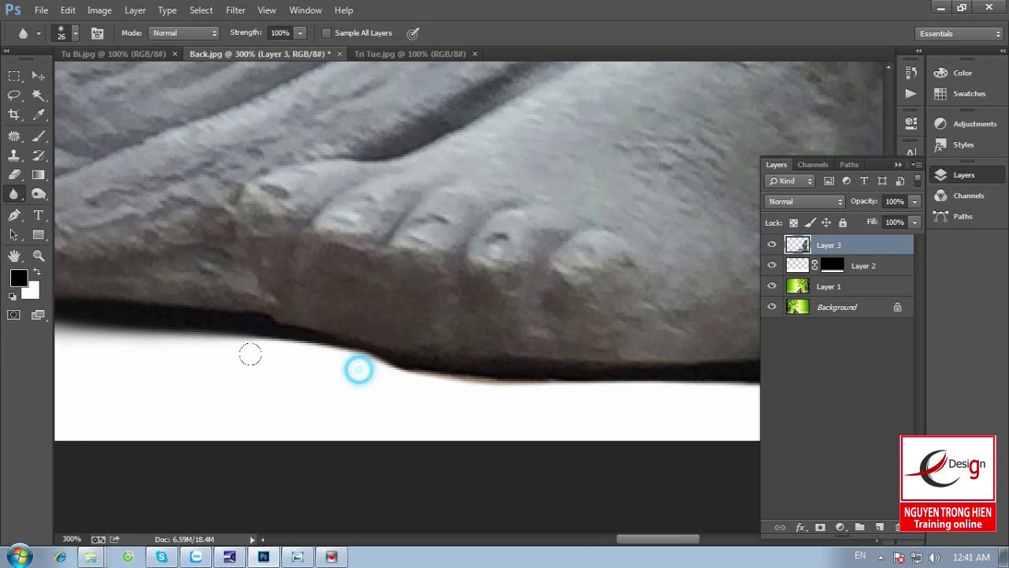
mouse_move(367, 365)
left_mouse_down()
mouse_move(305, 352)
mouse_move(189, 354)
mouse_move(326, 349)
mouse_move(252, 344)
mouse_move(415, 374)
mouse_move(376, 371)
mouse_move(594, 367)
mouse_move(336, 389)
mouse_move(178, 376)
left_mouse_up()
left_click_drag(437, 394, 245, 378)
mouse_move(601, 345)
left_mouse_down()
mouse_move(576, 341)
mouse_move(599, 371)
left_mouse_up()
mouse_move(718, 373)
left_mouse_down()
mouse_move(207, 353)
mouse_move(602, 386)
mouse_move(293, 352)
mouse_move(362, 347)
mouse_move(608, 371)
mouse_move(260, 388)
mouse_move(523, 383)
mouse_move(425, 384)
left_mouse_up()
mouse_move(672, 389)
left_mouse_down()
mouse_move(394, 387)
mouse_move(581, 402)
mouse_move(629, 354)
mouse_move(597, 387)
mouse_move(617, 341)
mouse_move(630, 343)
left_mouse_up()
mouse_move(348, 383)
left_mouse_down()
mouse_move(380, 374)
mouse_move(84, 371)
mouse_move(332, 362)
left_mouse_up()
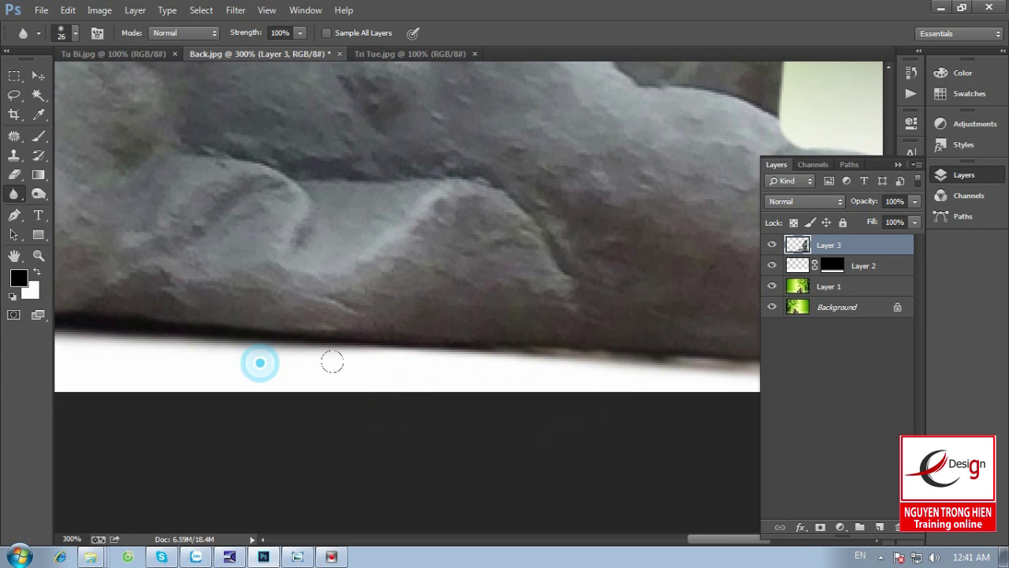
mouse_move(191, 372)
left_mouse_down()
mouse_move(287, 365)
mouse_move(171, 376)
mouse_move(476, 414)
left_mouse_up()
left_click_drag(331, 387, 151, 339)
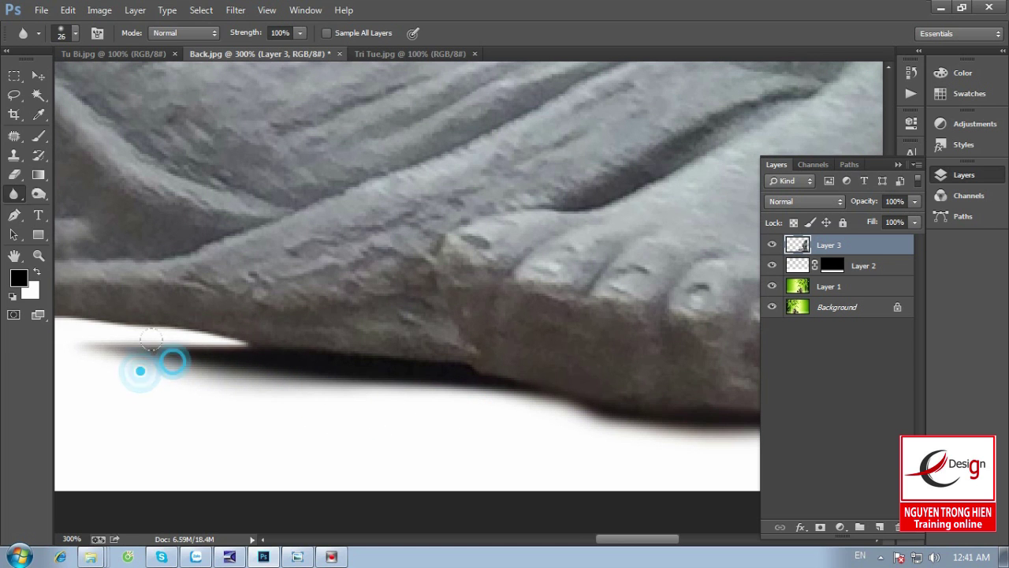
key("ctrl+0")
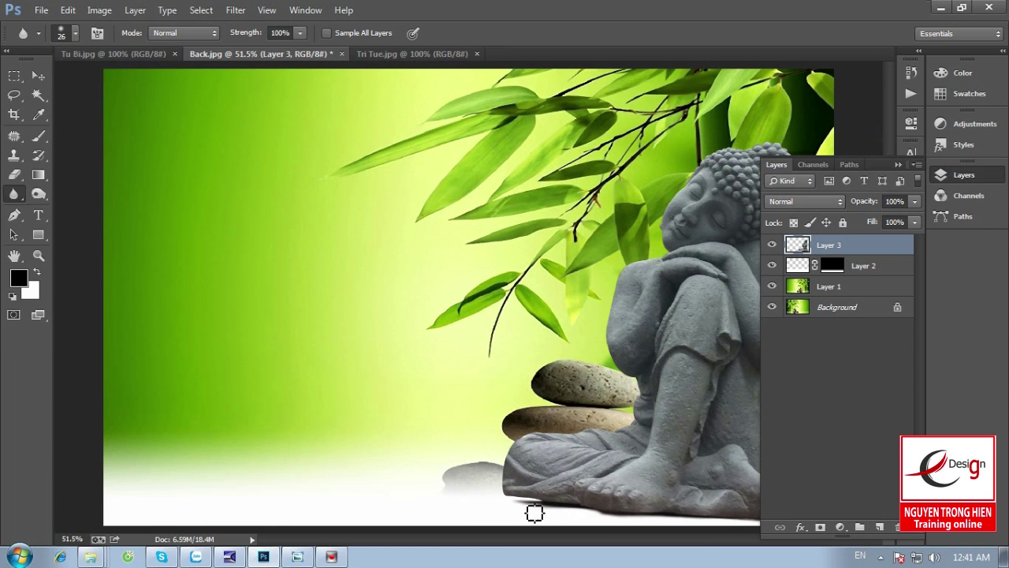
Step: Drag the Tu Bi calligraphy onto the poster and close its source window
left_click(551, 406)
left_click(947, 179)
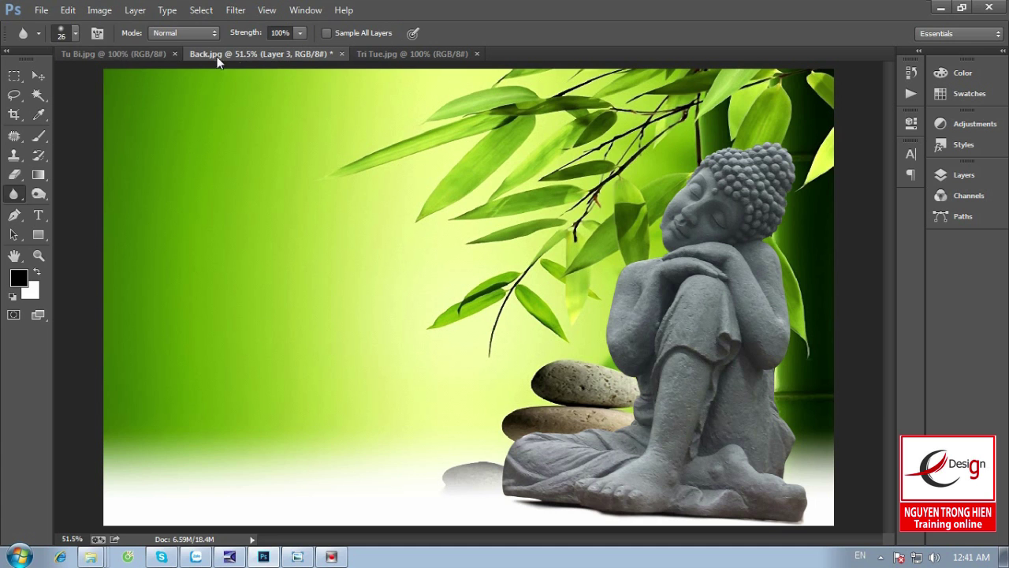
left_click_drag(124, 54, 485, 105)
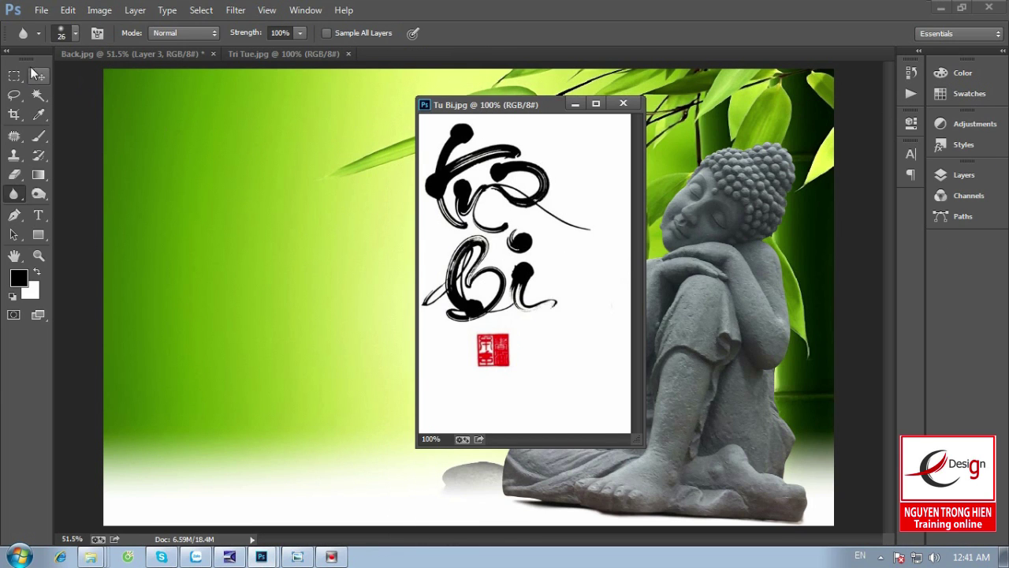
left_click(36, 75)
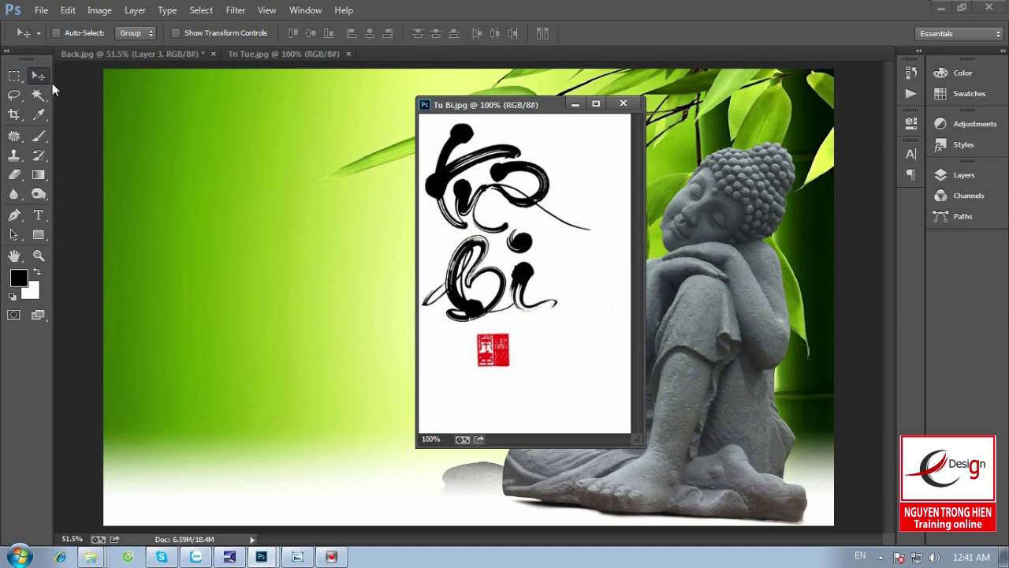
left_click_drag(577, 199, 284, 218)
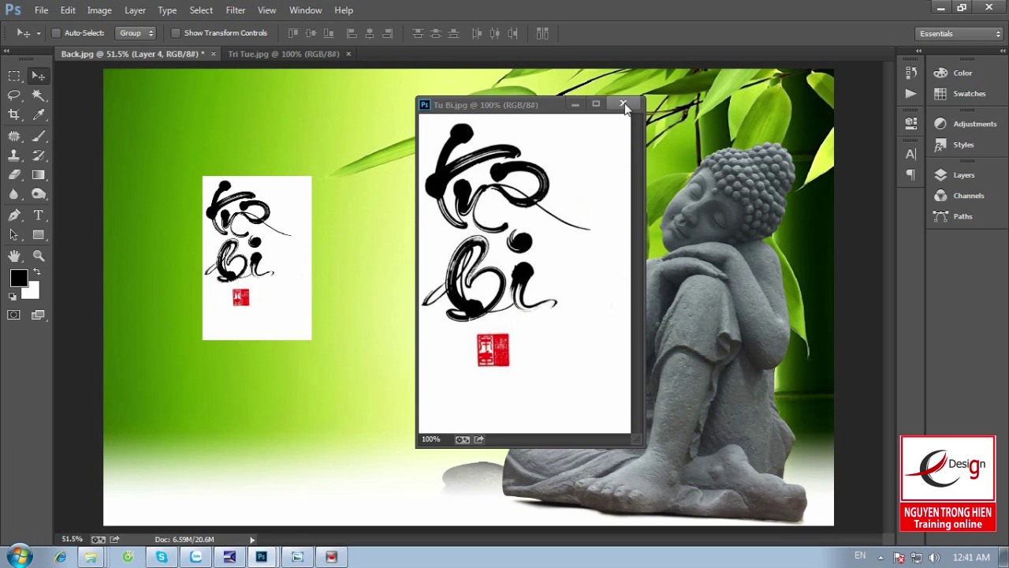
left_click(623, 104)
Step: Drag the Tri Tue calligraphy onto the poster and close its source window
left_click(296, 55)
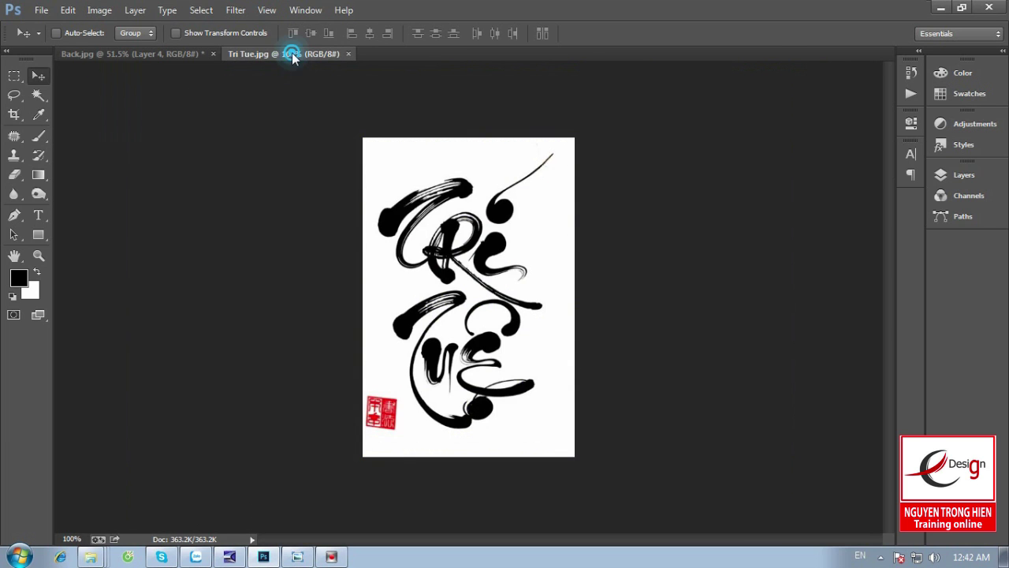
left_click_drag(291, 57, 479, 83)
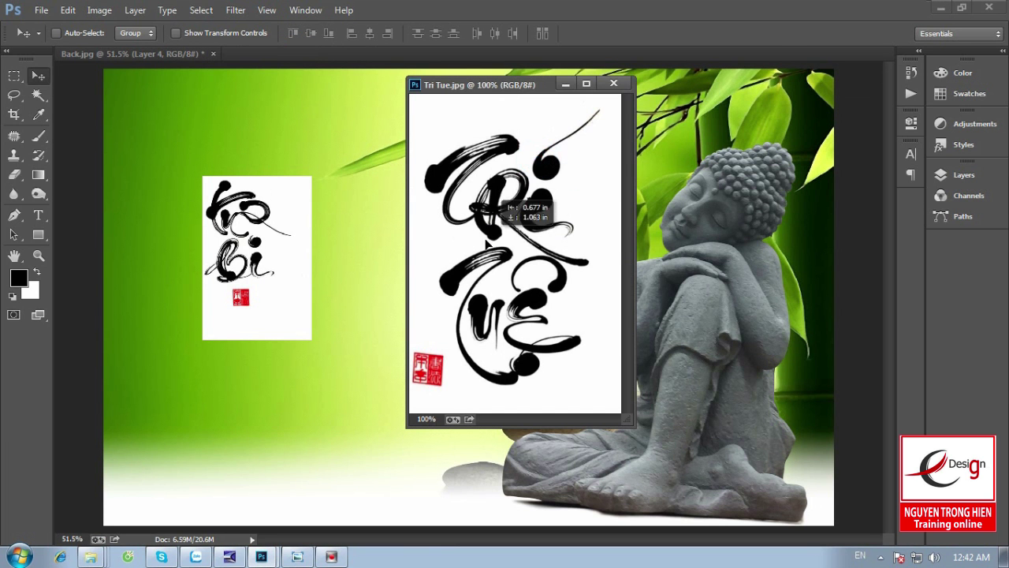
mouse_move(543, 164)
left_mouse_down()
mouse_move(338, 428)
mouse_move(361, 333)
mouse_move(389, 307)
left_mouse_up()
left_click(613, 84)
left_click(965, 174)
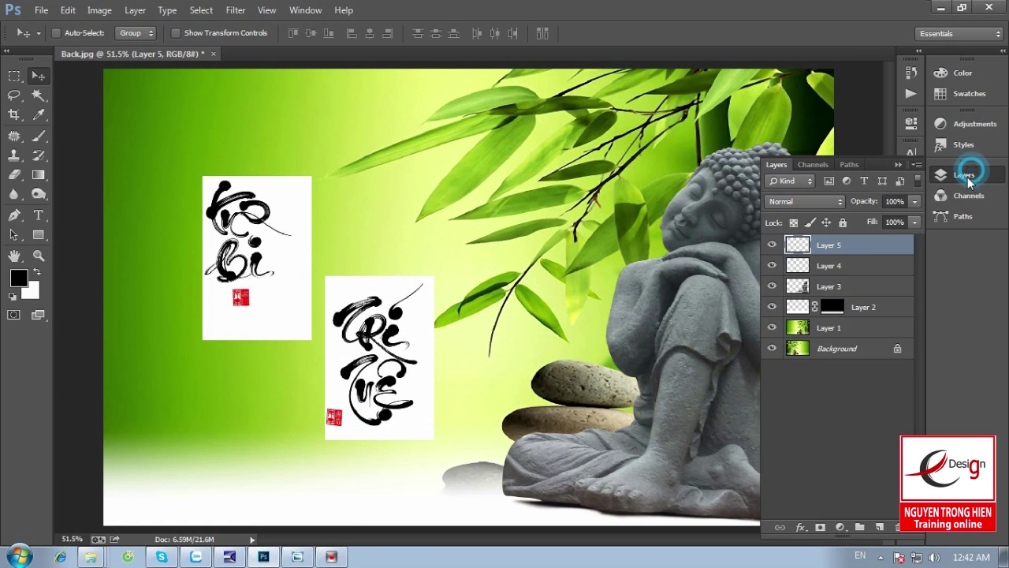
Step: Identify the calligraphy layers and set Layer 5 (Tri Tue) to Multiply
left_click(772, 245)
left_click(771, 244)
left_click(772, 245)
left_click(772, 268)
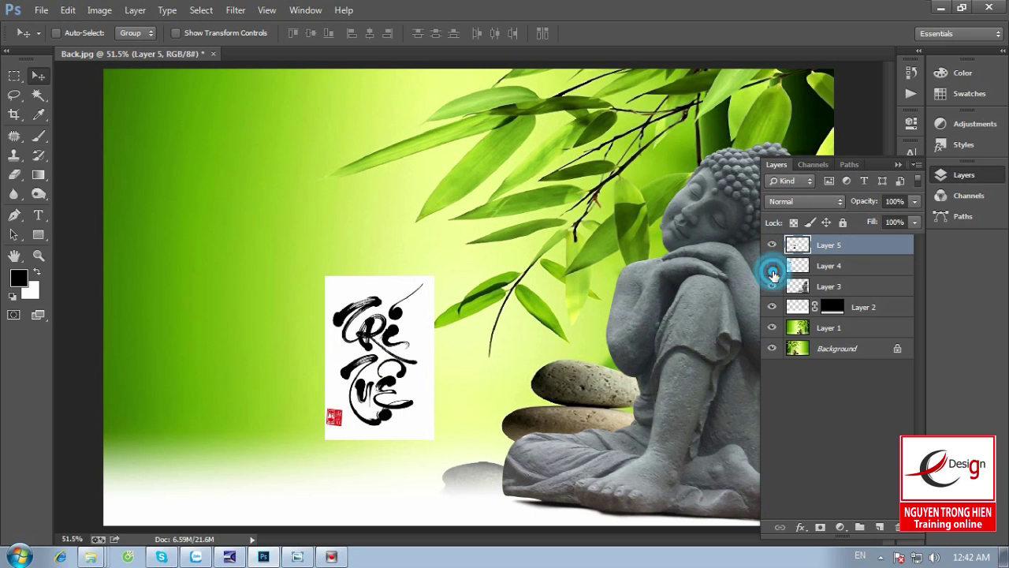
left_click(772, 268)
left_click(772, 268)
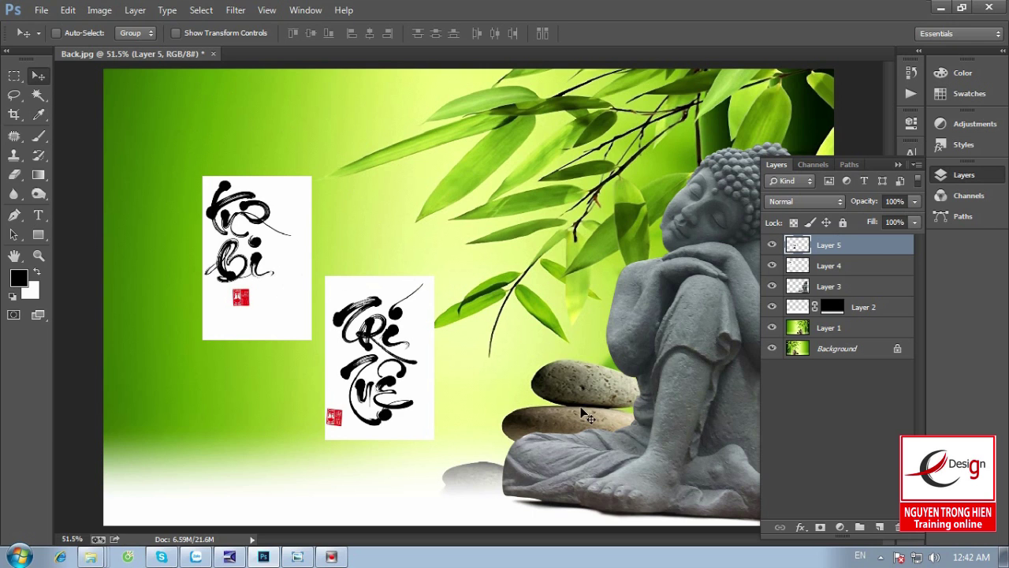
left_click(839, 203)
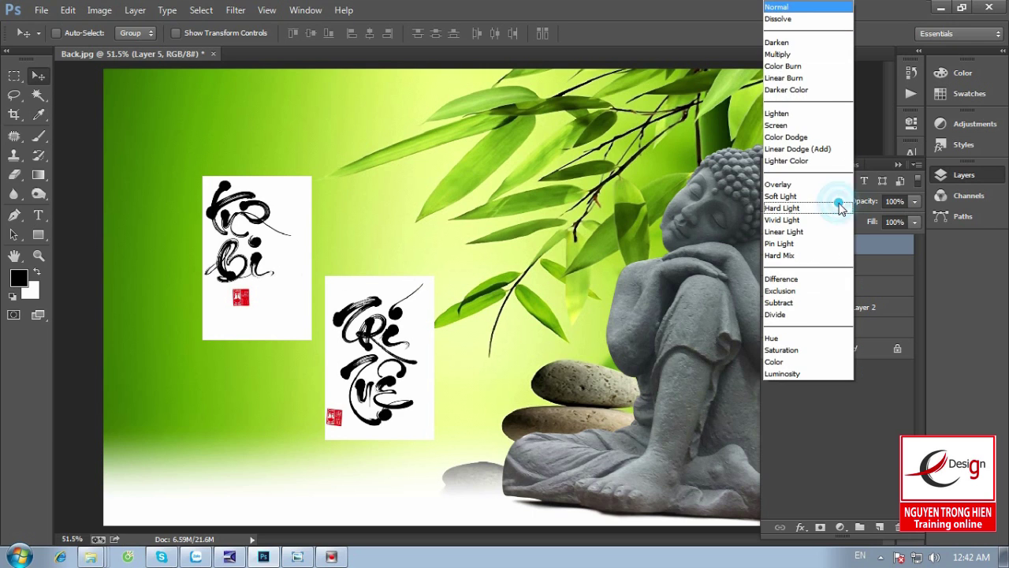
left_click(791, 55)
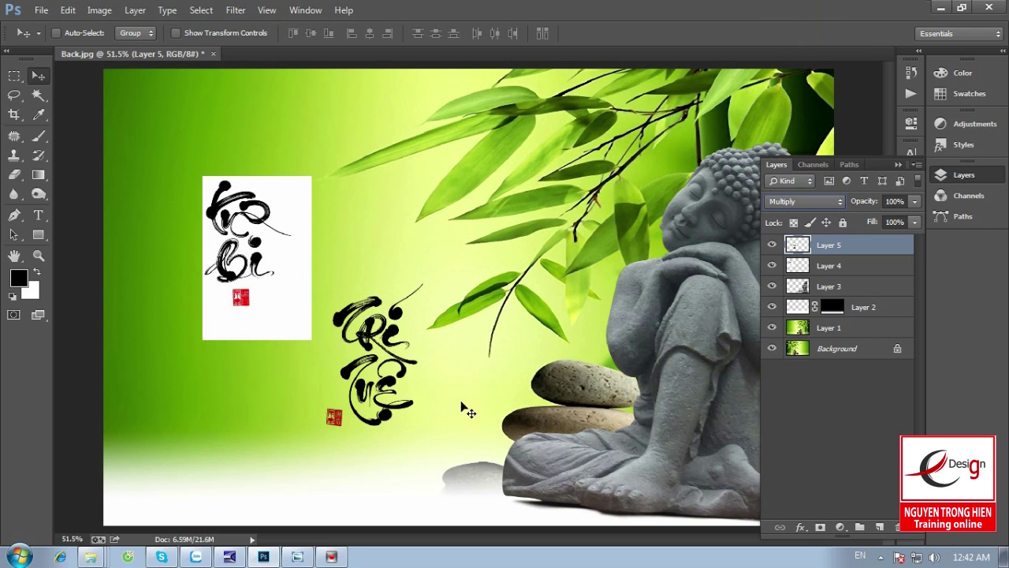
Step: Select Layer 4 (Tu Bi) and set its blend mode to Multiply too
right_click(262, 227)
right_click(259, 214)
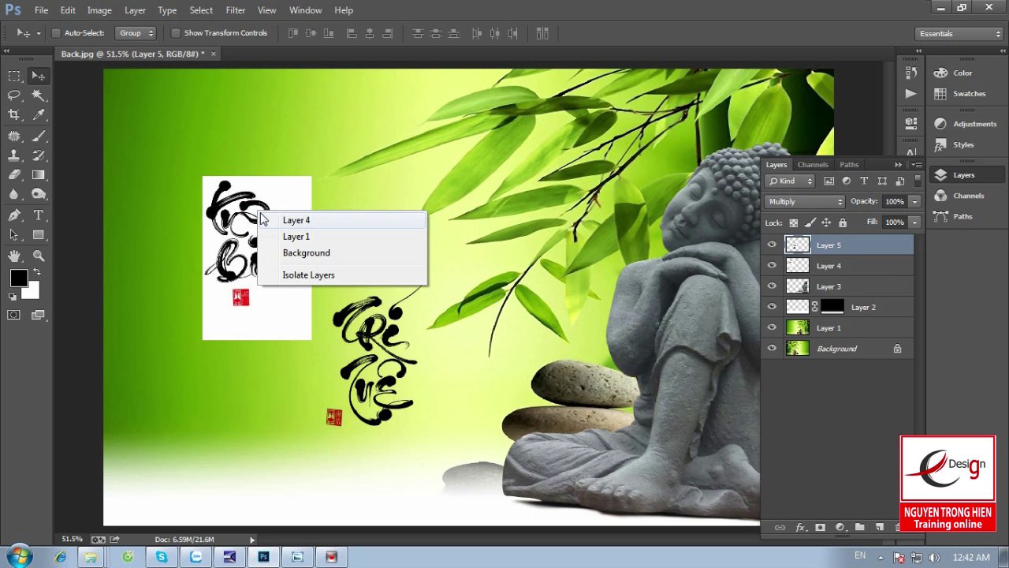
left_click(276, 220)
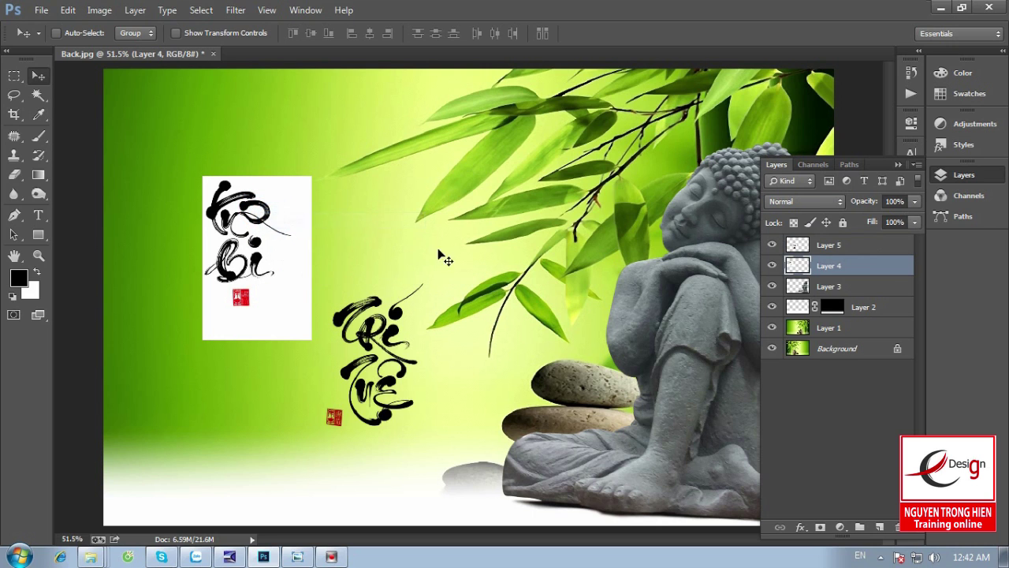
left_click(838, 202)
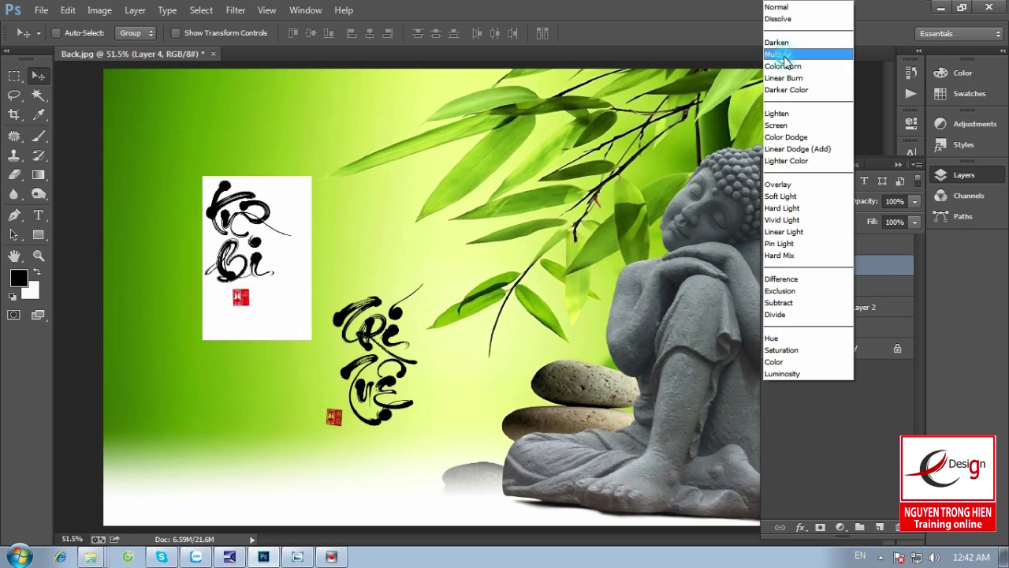
left_click(806, 57)
Step: Move Tri Tue up-left beside Tu Bi and lasso its lower red seal
left_click(772, 245)
left_click(772, 245)
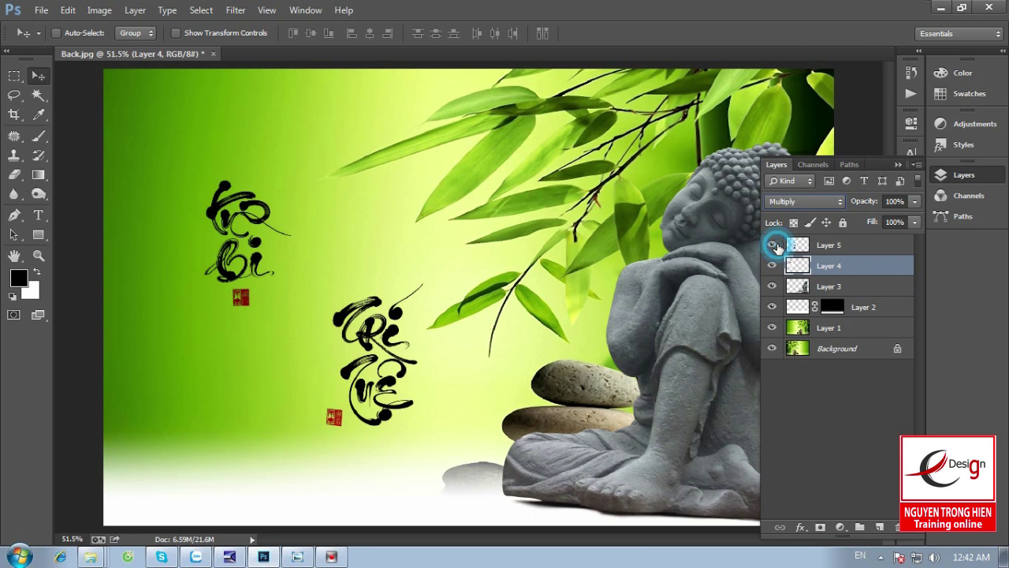
right_click(372, 341)
left_click(405, 356)
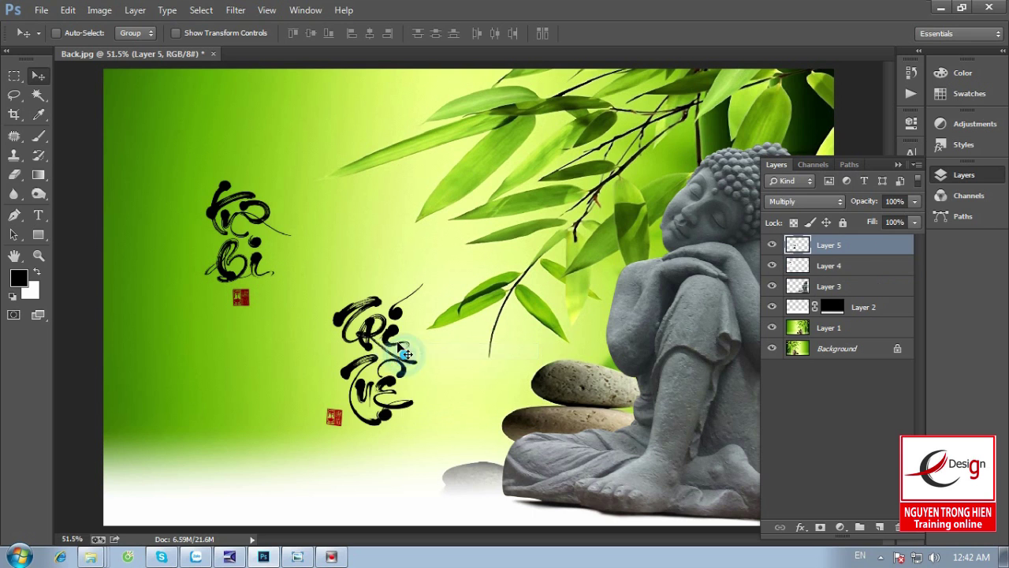
left_click_drag(405, 356, 350, 297)
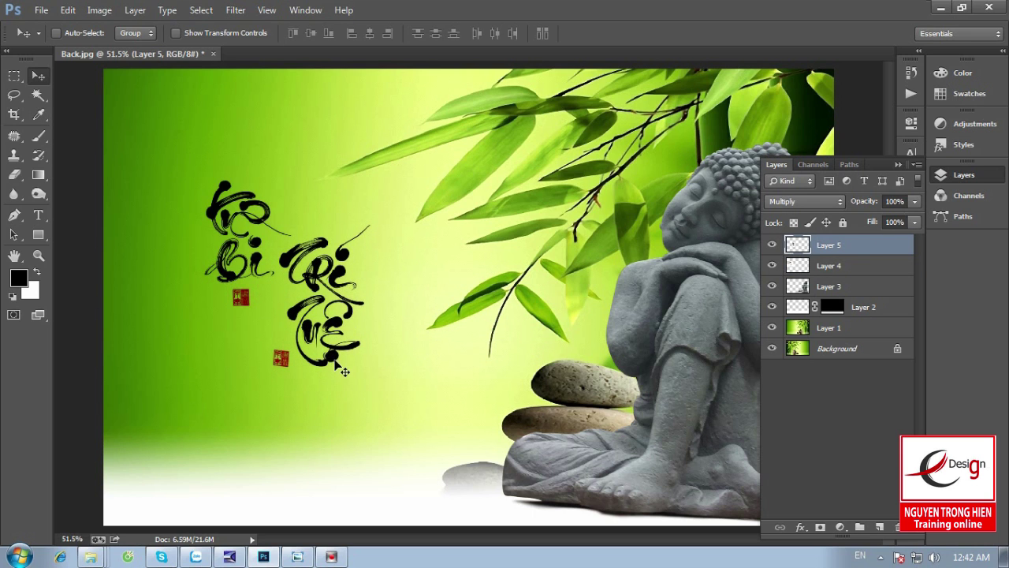
key("l")
mouse_move(259, 335)
left_mouse_down()
mouse_move(283, 337)
mouse_move(257, 335)
left_mouse_up()
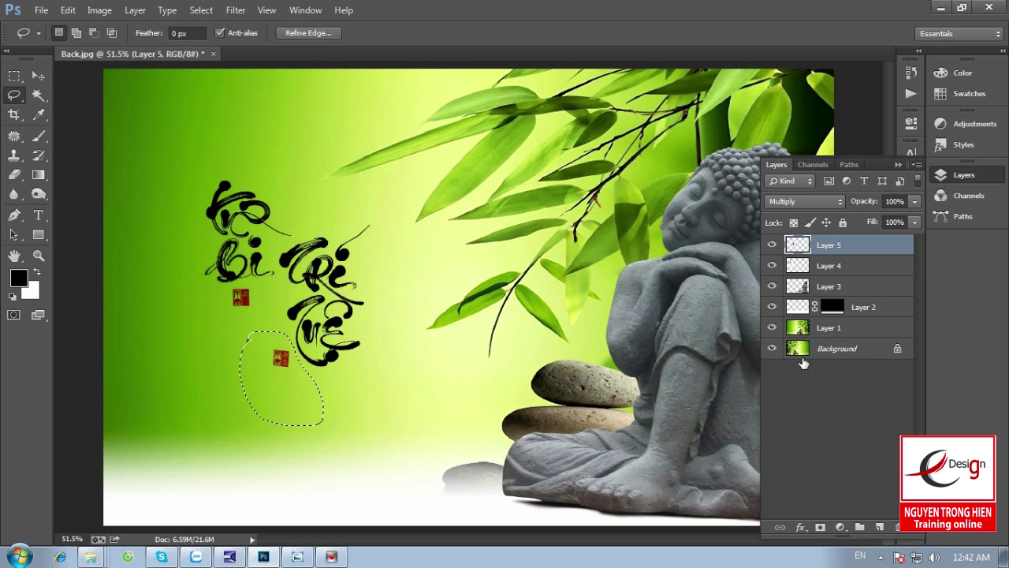
Step: Delete the lassoed red seal, deselect, and select Layers 4 and 5 together
key("Delete")
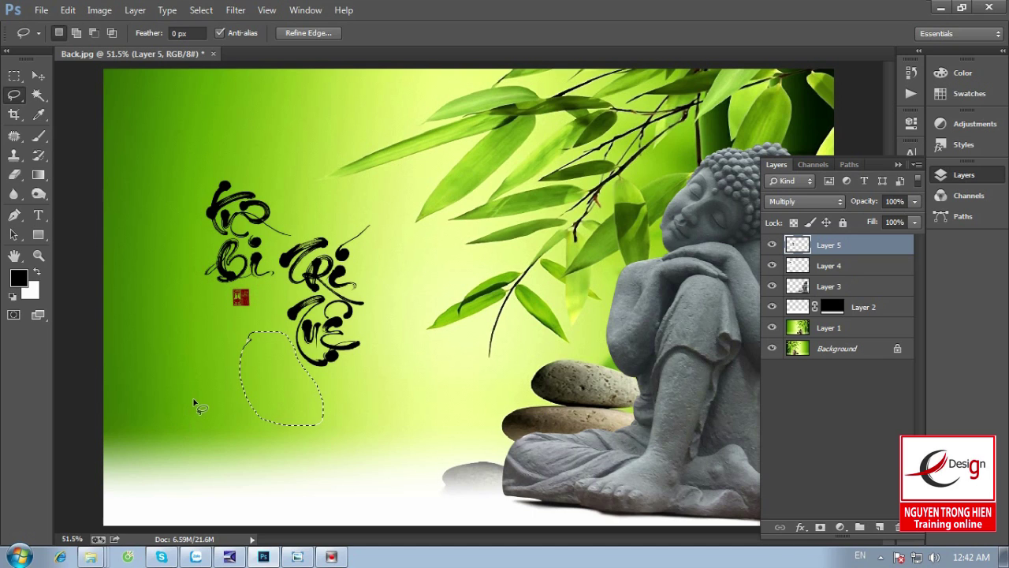
key("ctrl+d")
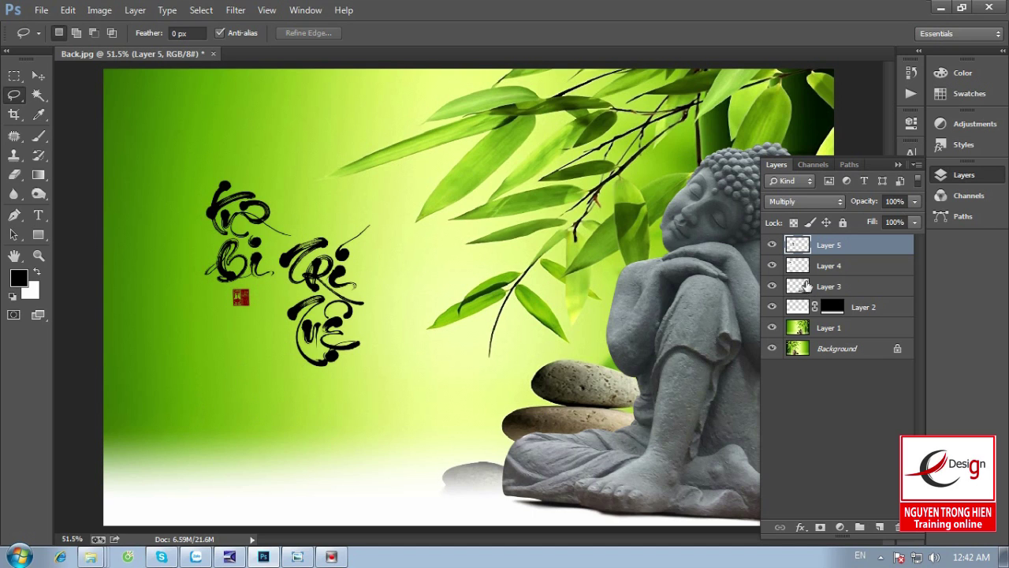
left_click(850, 268, "shift")
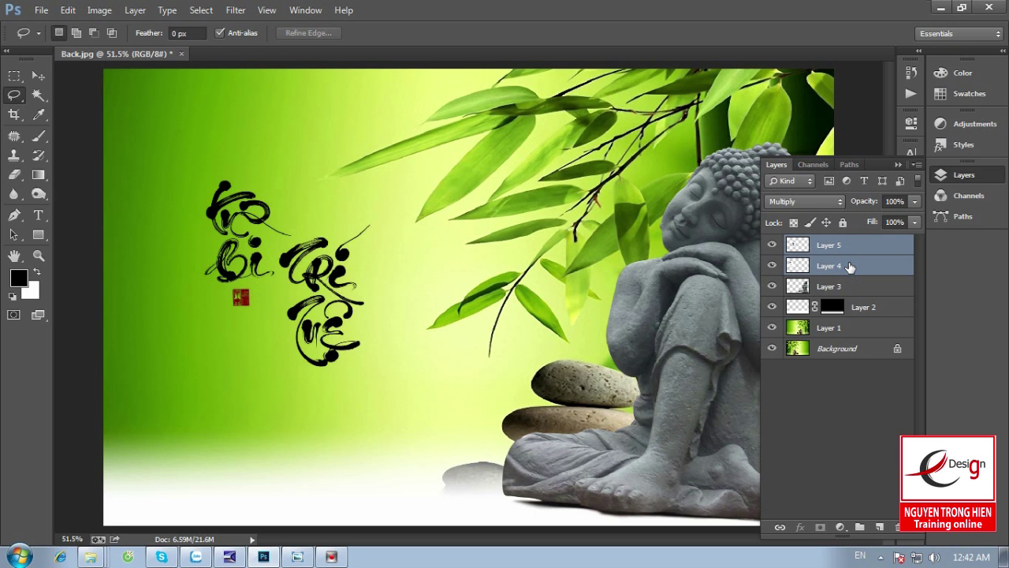
left_click(68, 9)
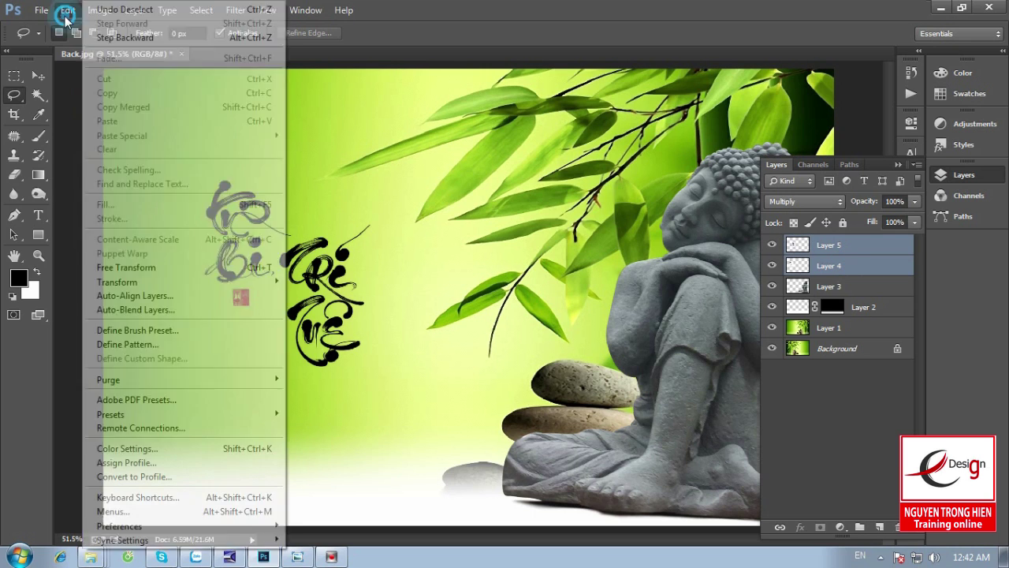
Step: Free Transform both calligraphy layers to about 170% and collapse the Layers panel
left_click(125, 268)
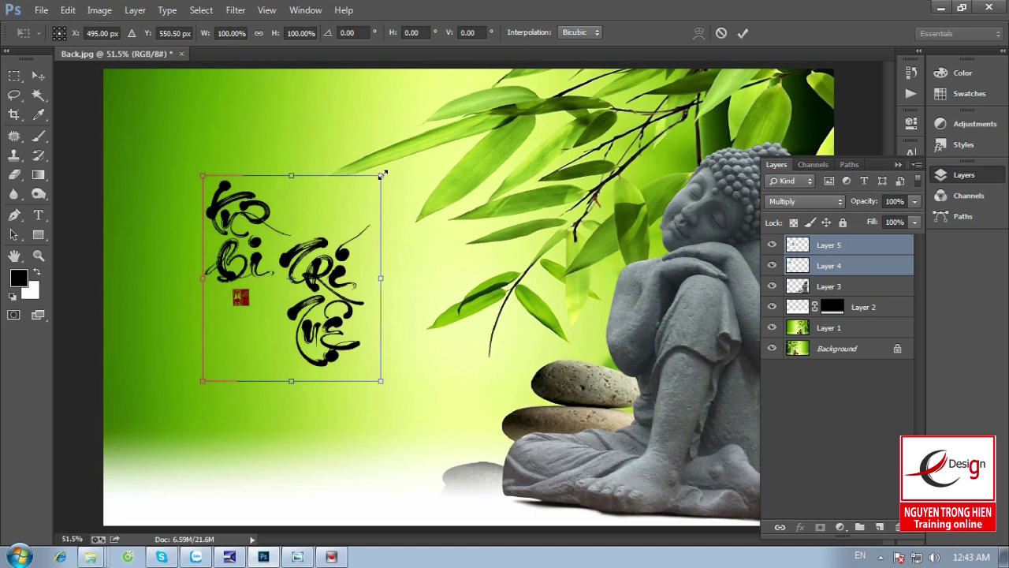
left_click_drag(382, 174, 445, 103)
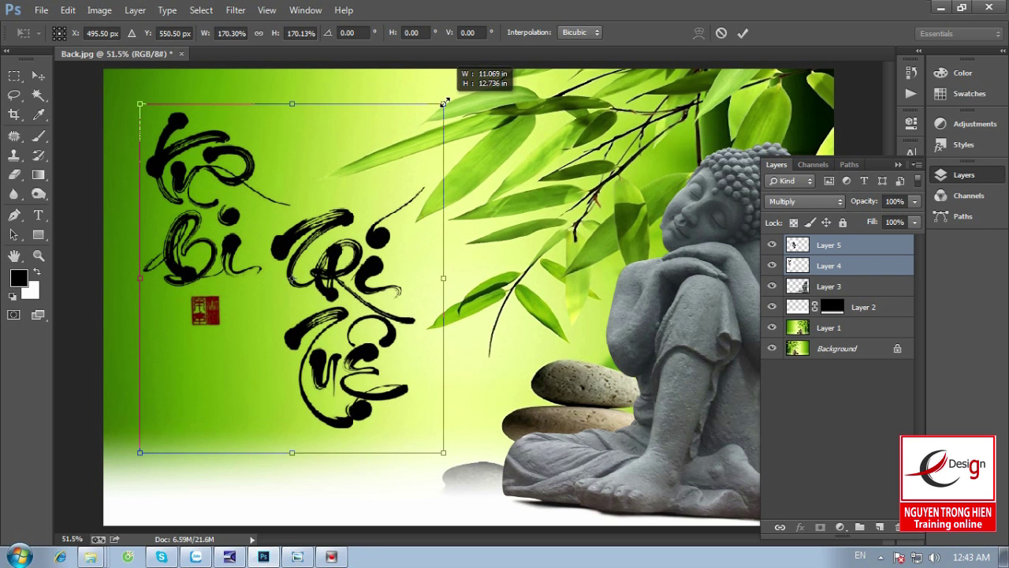
key("Return")
key("l")
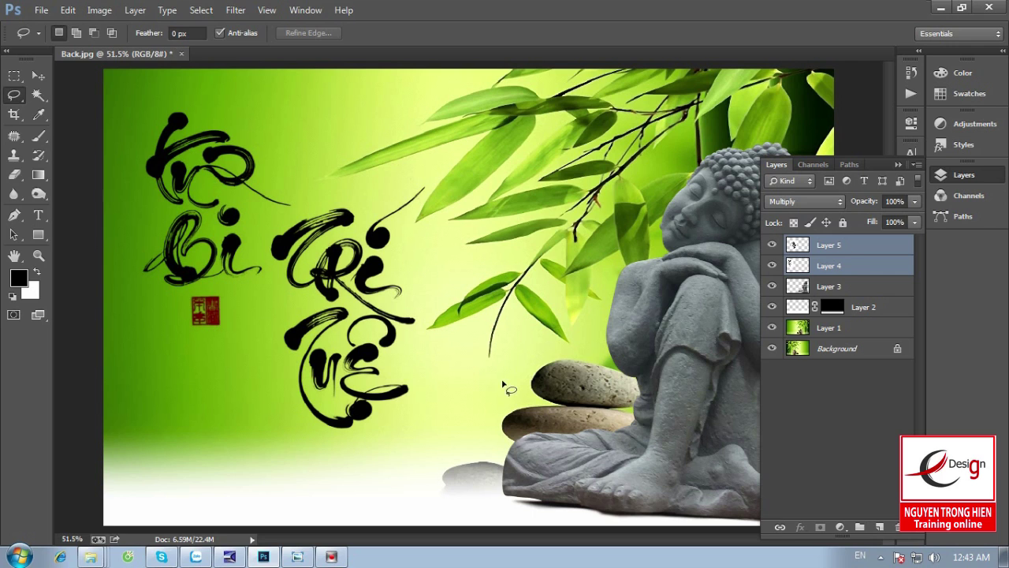
left_click(897, 167)
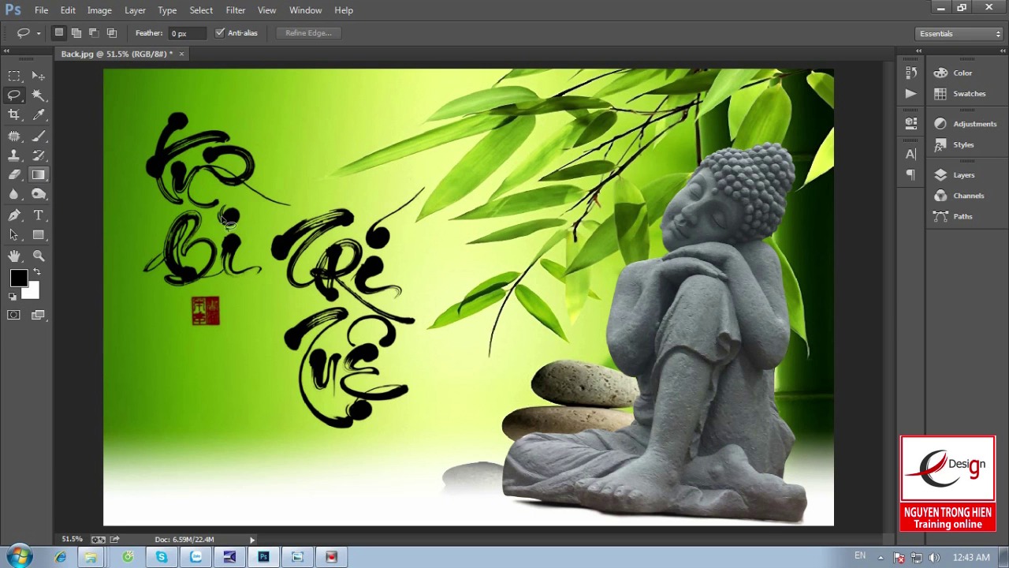
left_click(960, 175)
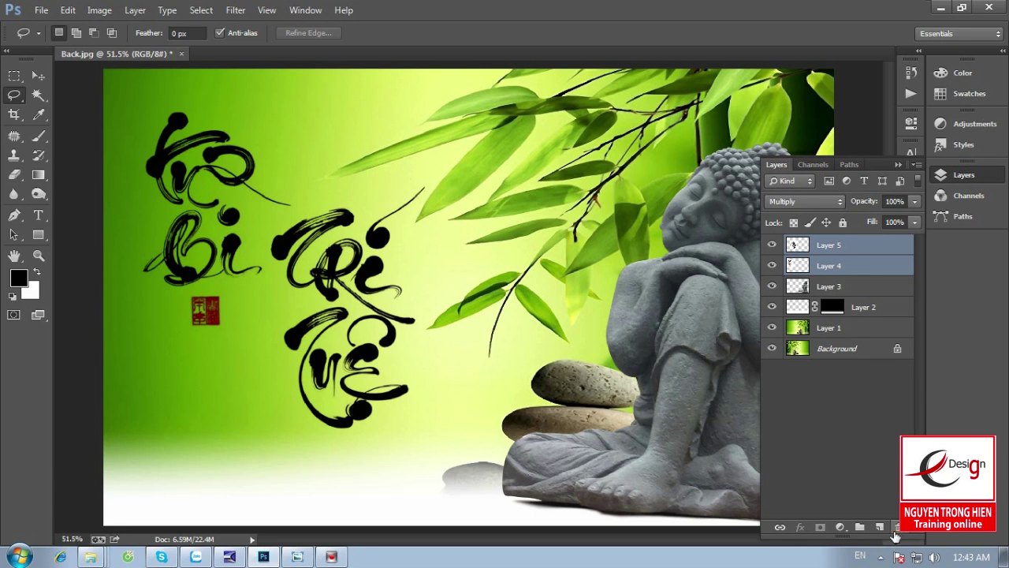
left_click(836, 308)
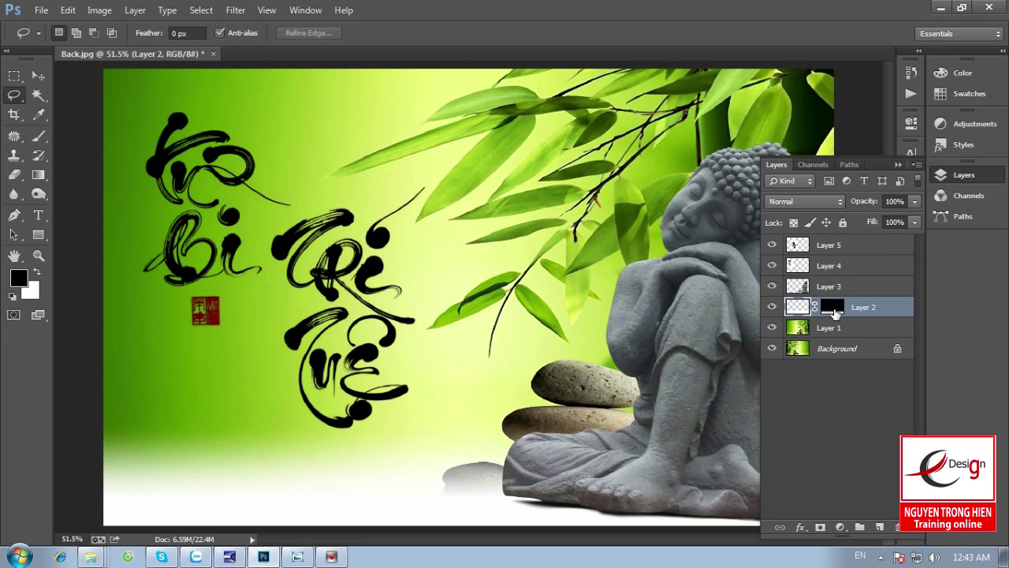
left_click(834, 309)
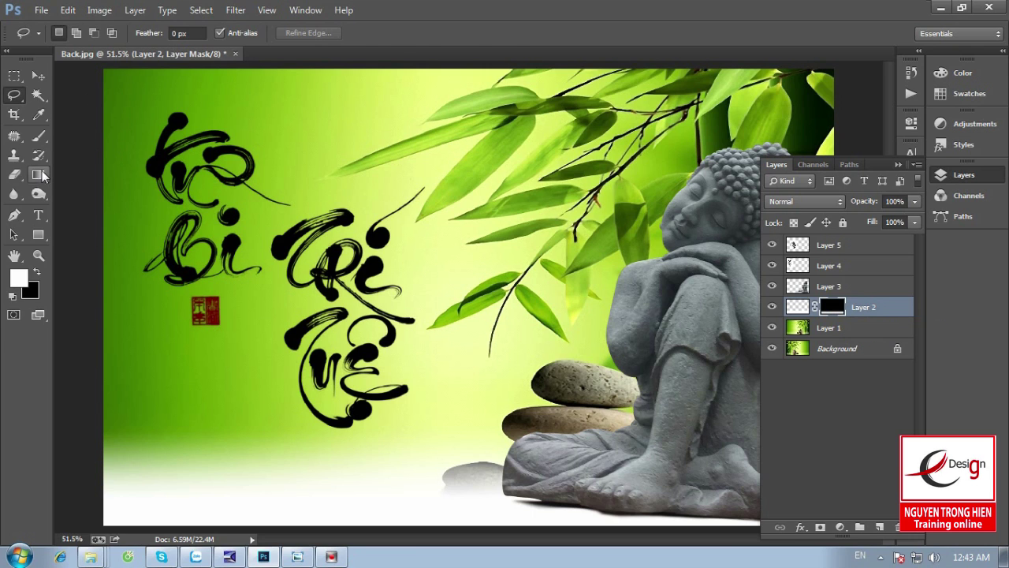
left_click(43, 177)
left_click(88, 168)
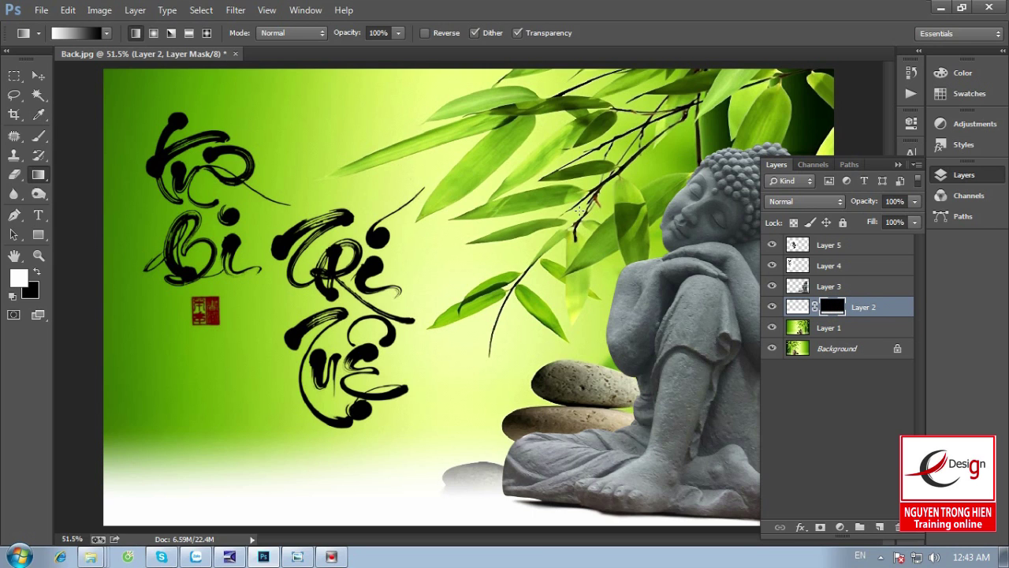
left_click(384, 98)
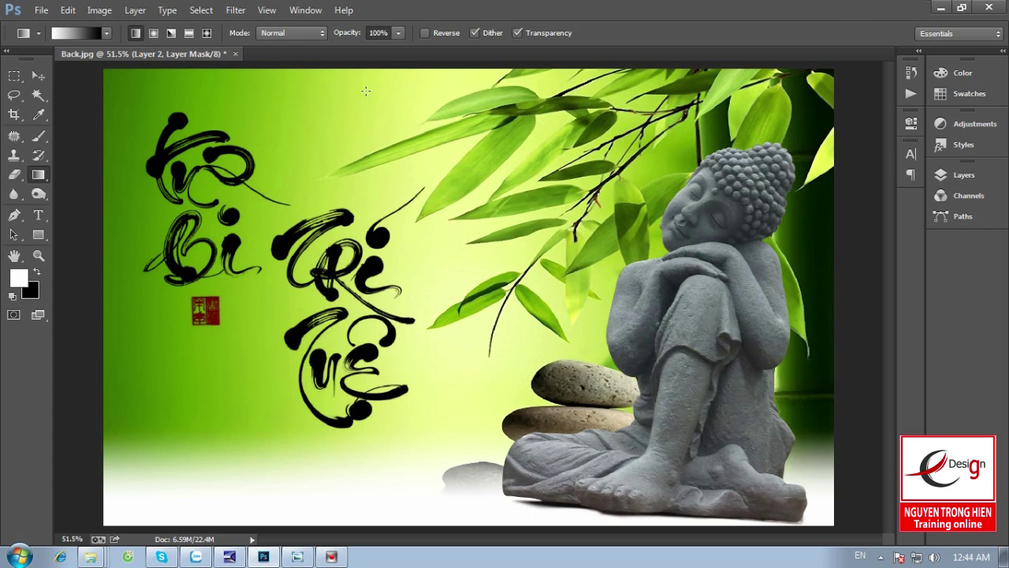